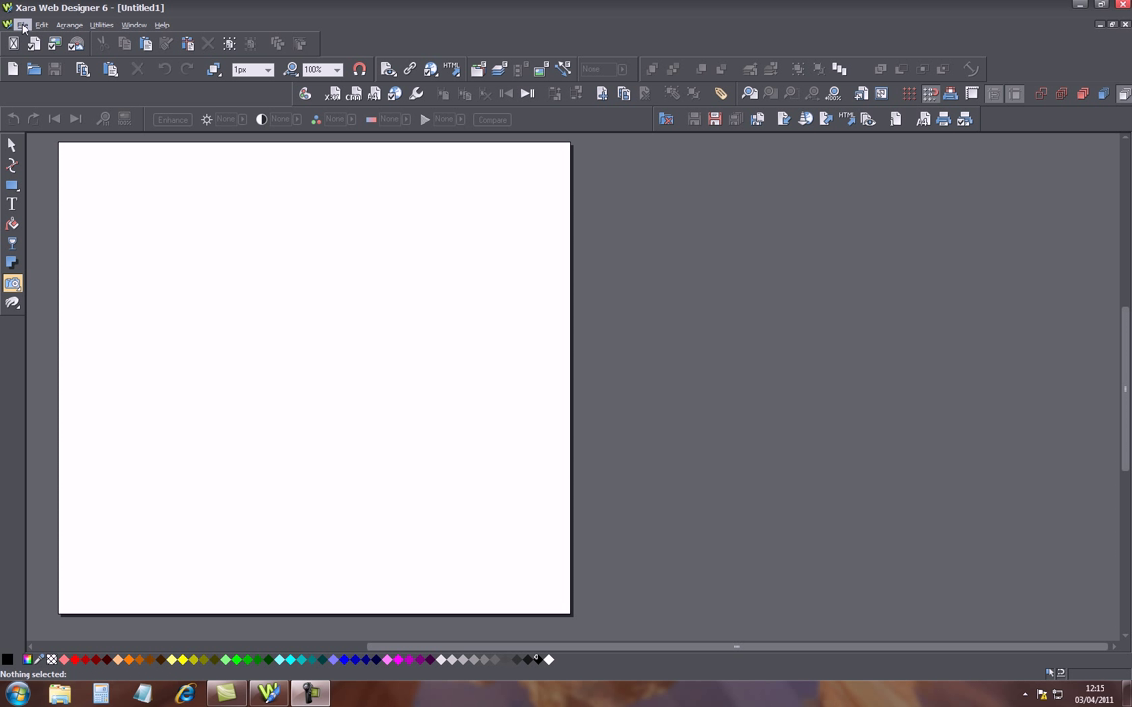
Create a new blank document from the 955 pix web page (XGA) template.
click(23, 27)
mouse_move(31, 39)
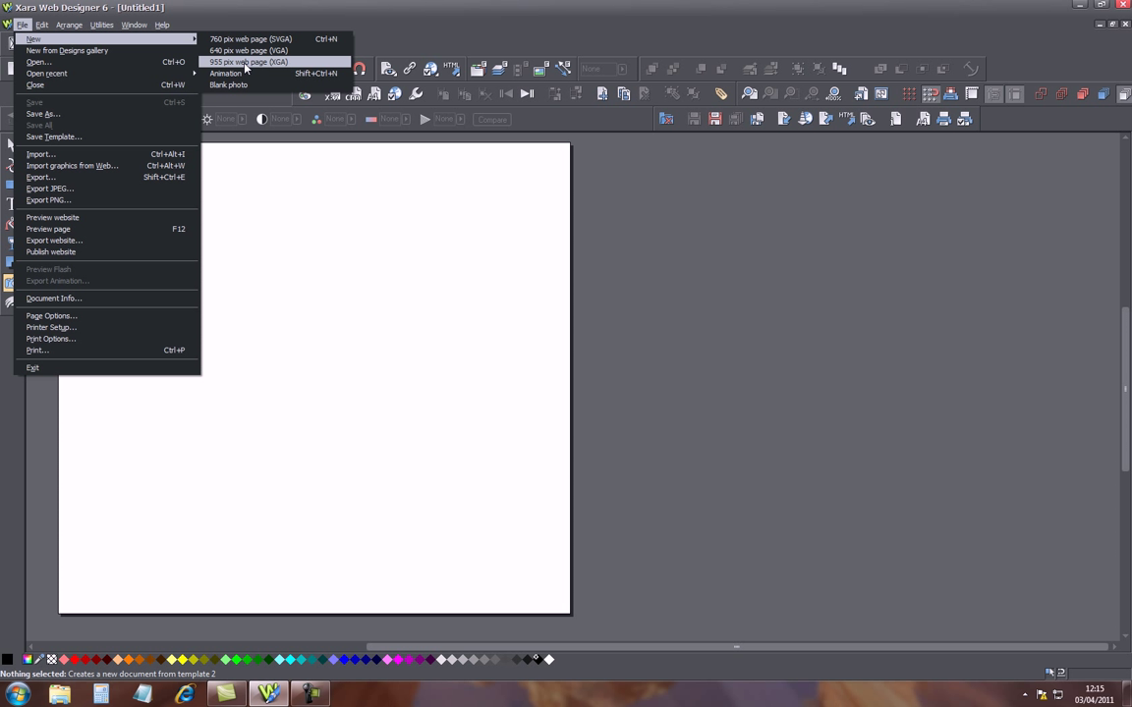
click(246, 63)
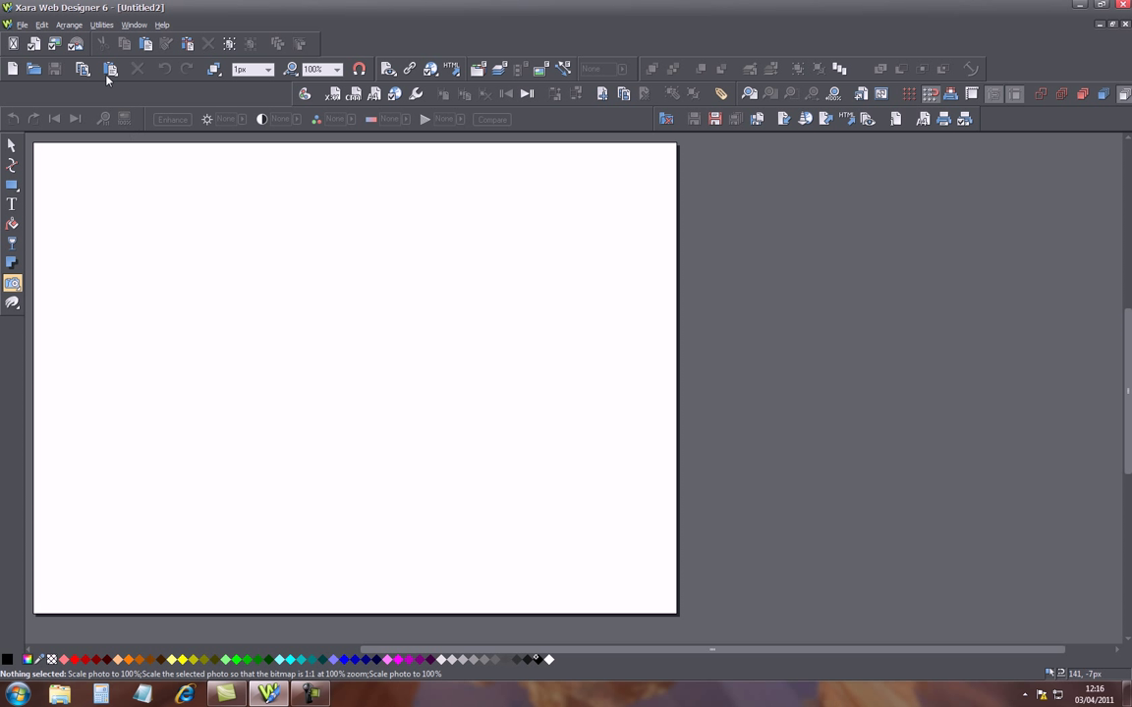
Open the Designs Gallery.
click(99, 25)
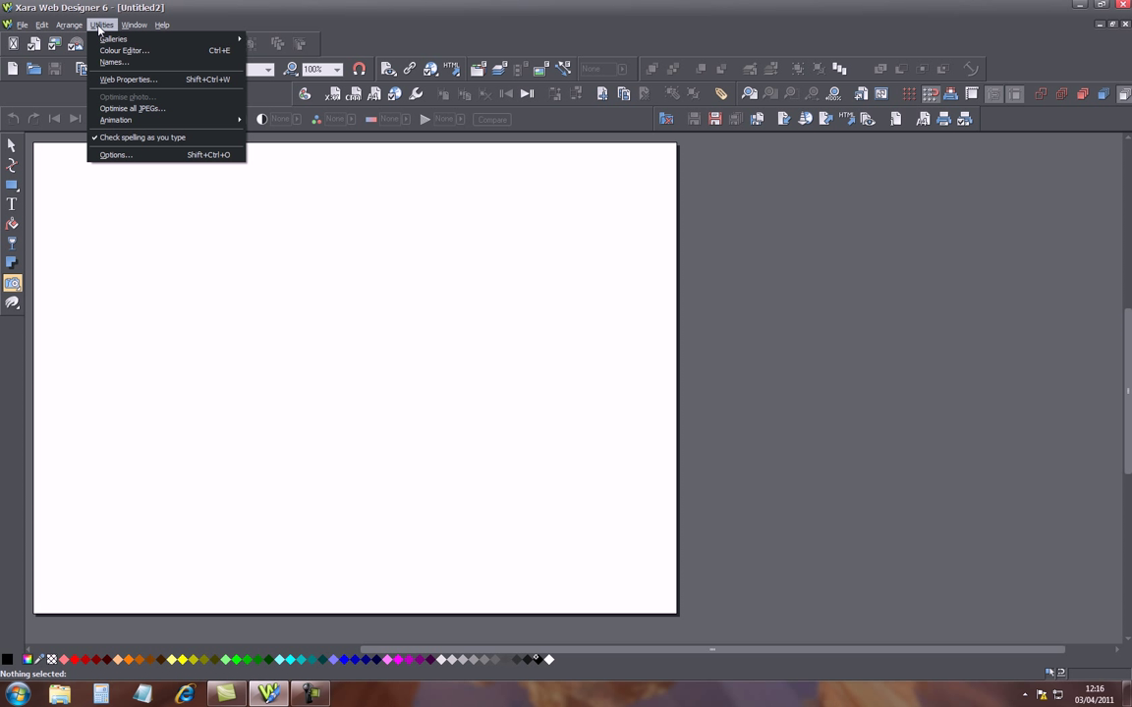
mouse_move(110, 41)
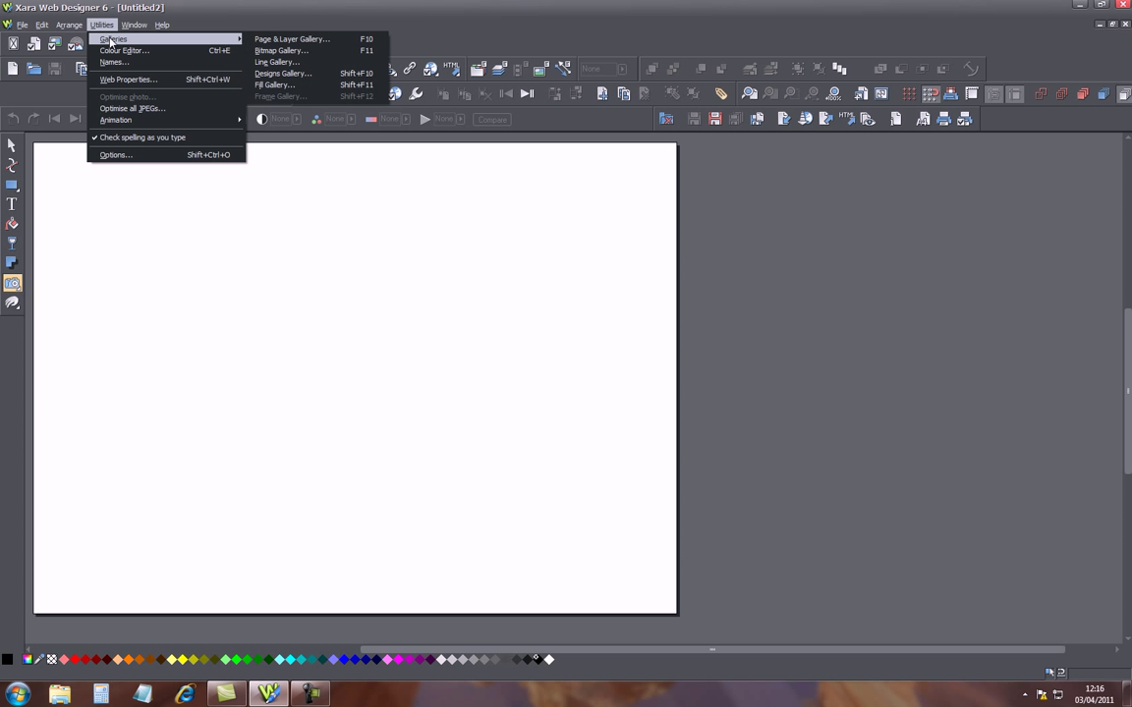
click(297, 77)
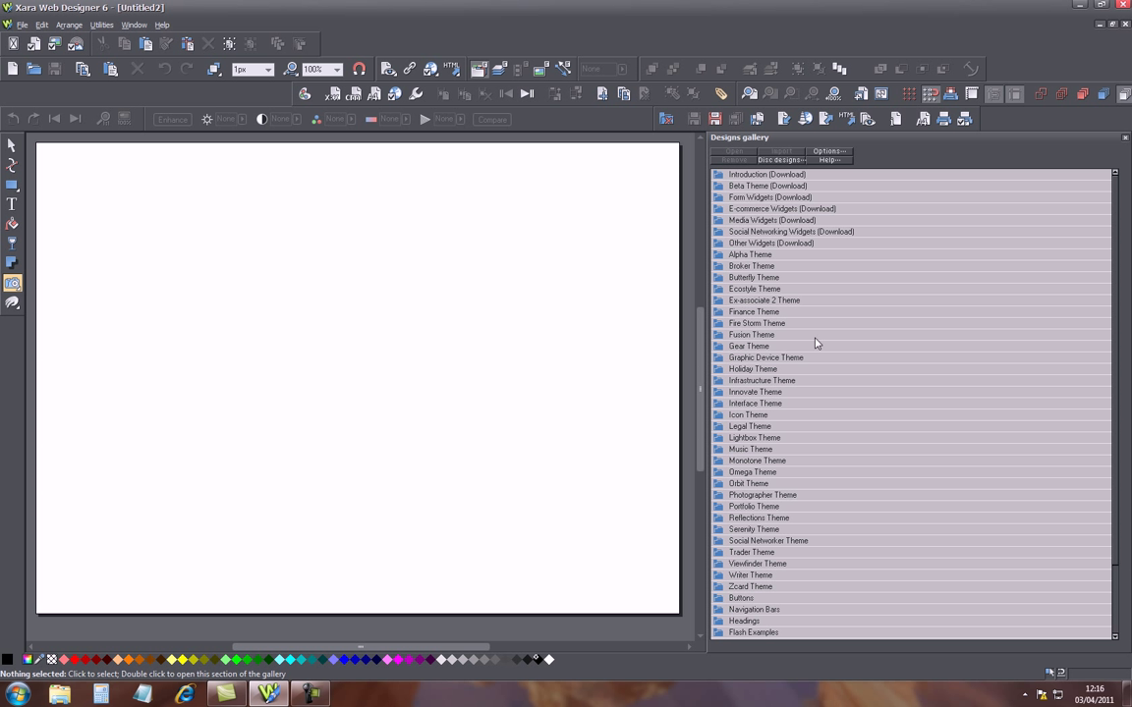
Examine the page designs, components and colour schemes in the Finance Theme, and collapse that theme again.
click(720, 315)
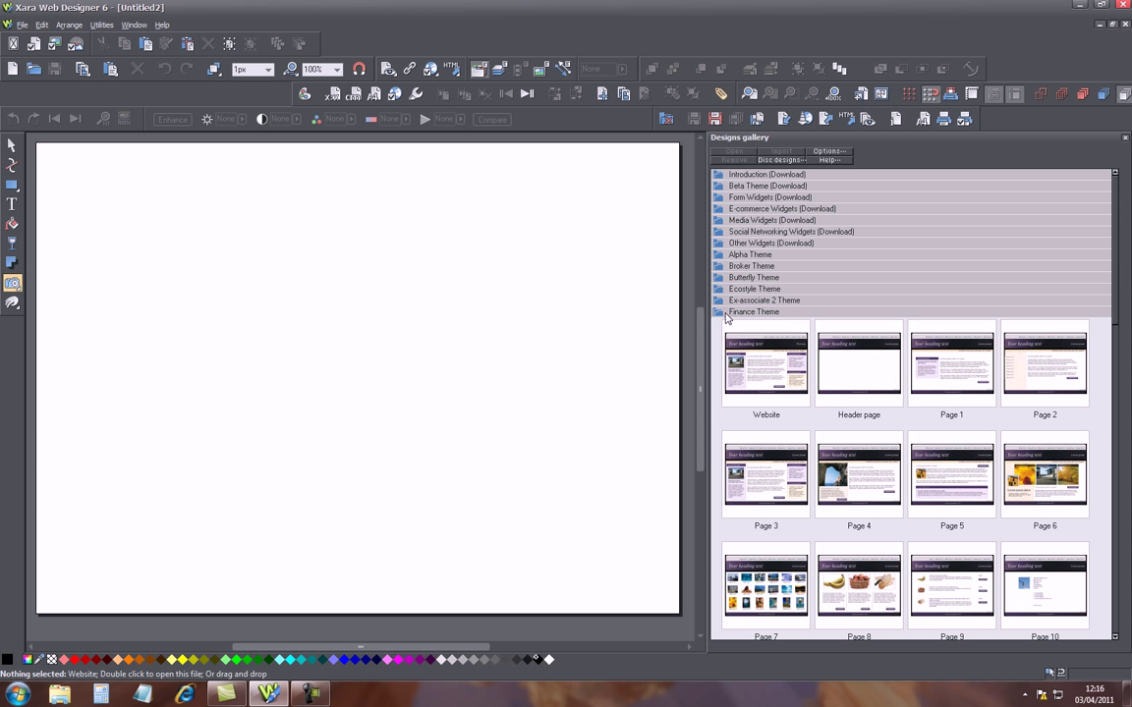
scroll(877, 422, down, 5)
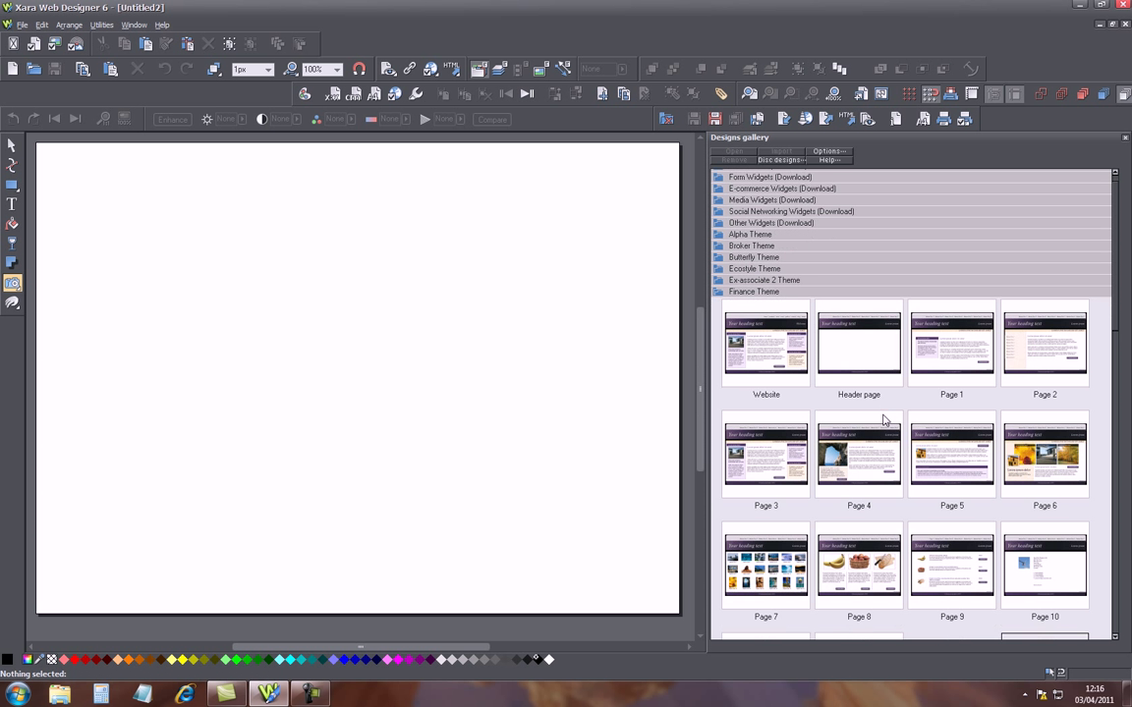
scroll(915, 429, down, 6)
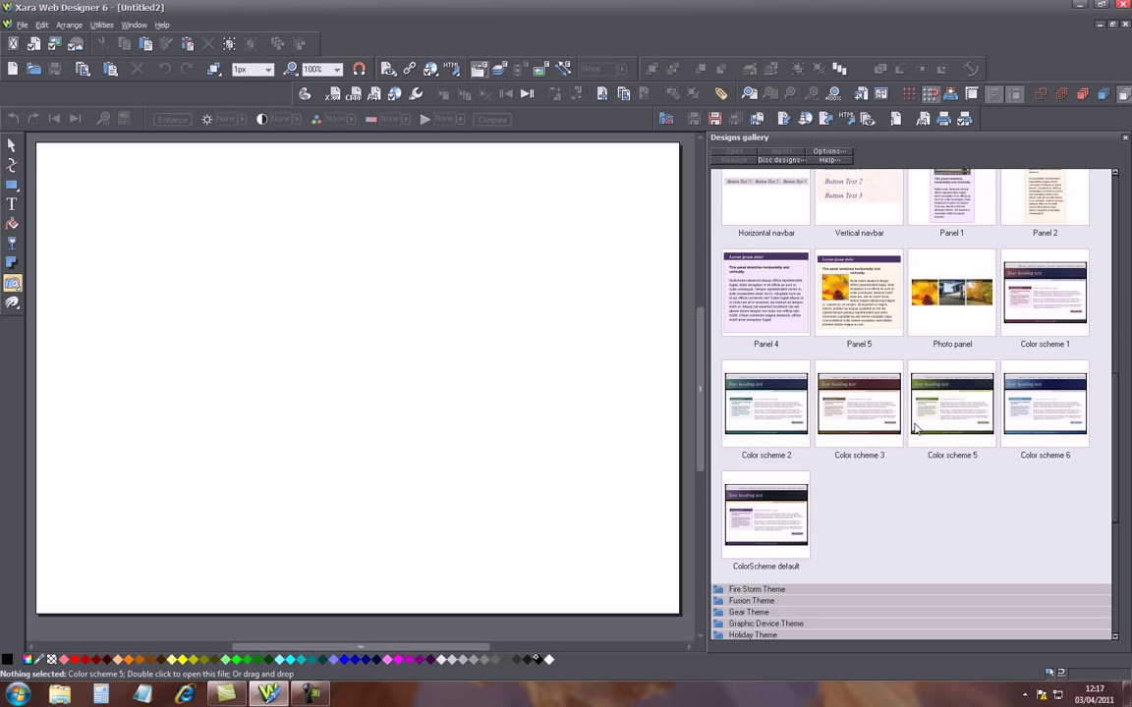
scroll(919, 452, up, 2)
scroll(920, 452, up, 8)
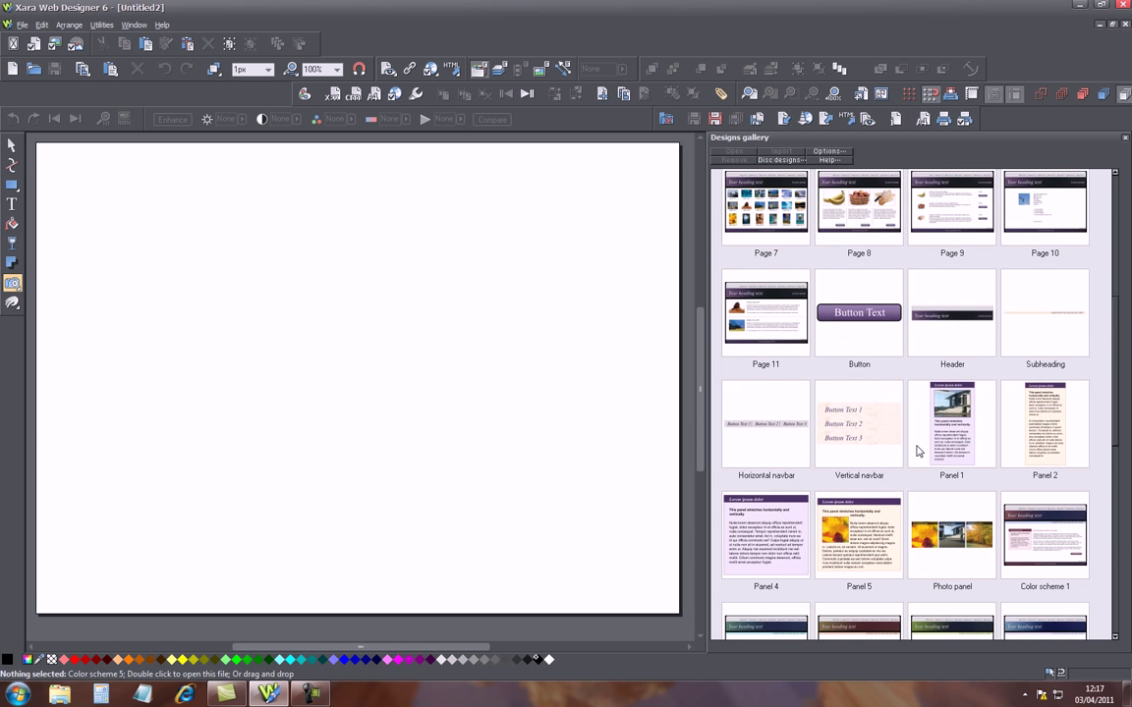
scroll(909, 438, up, 1)
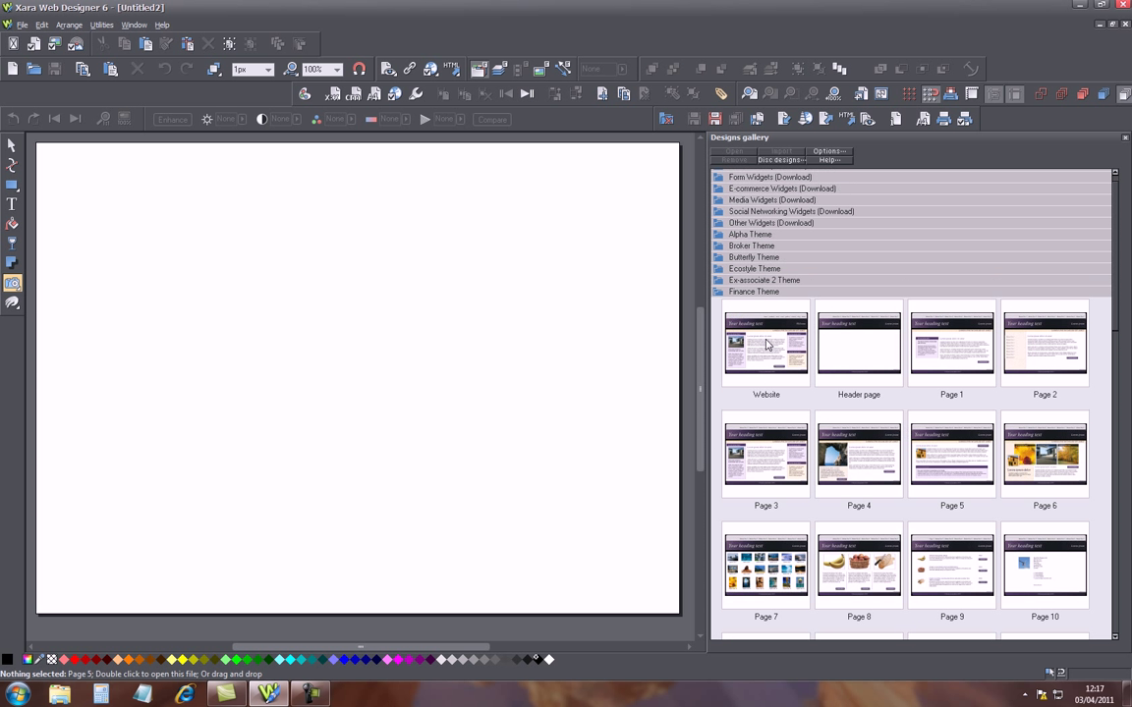
click(718, 294)
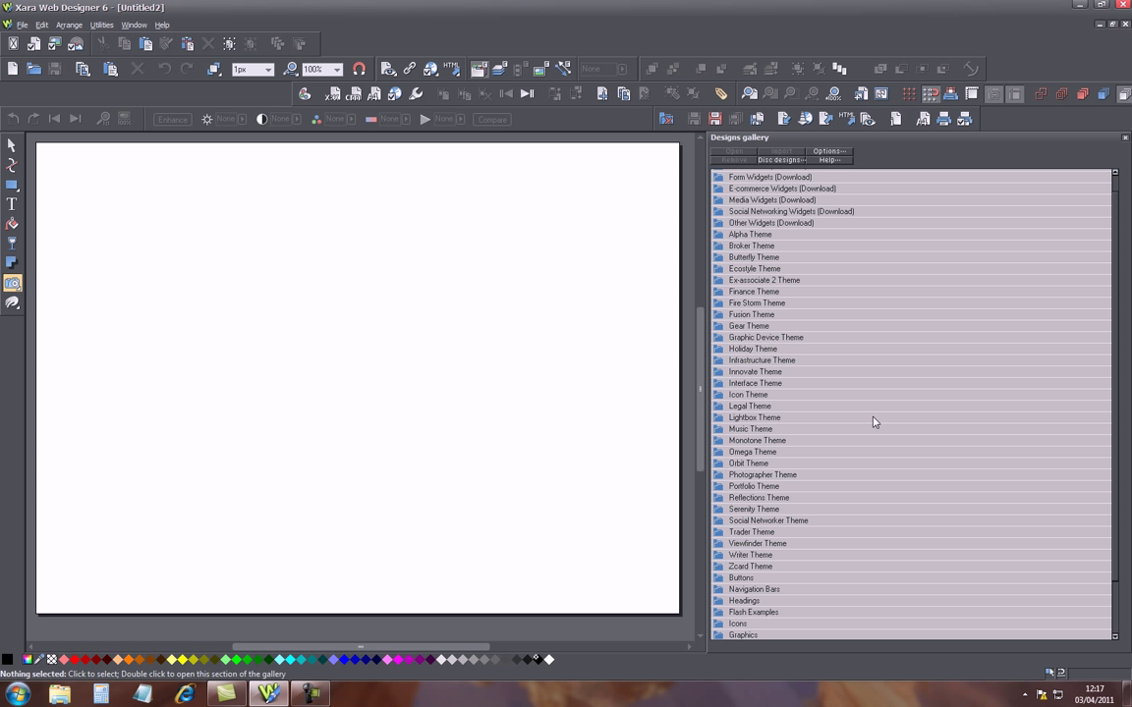
Open the Header page design of the Fusion Theme as a new web document.
click(718, 314)
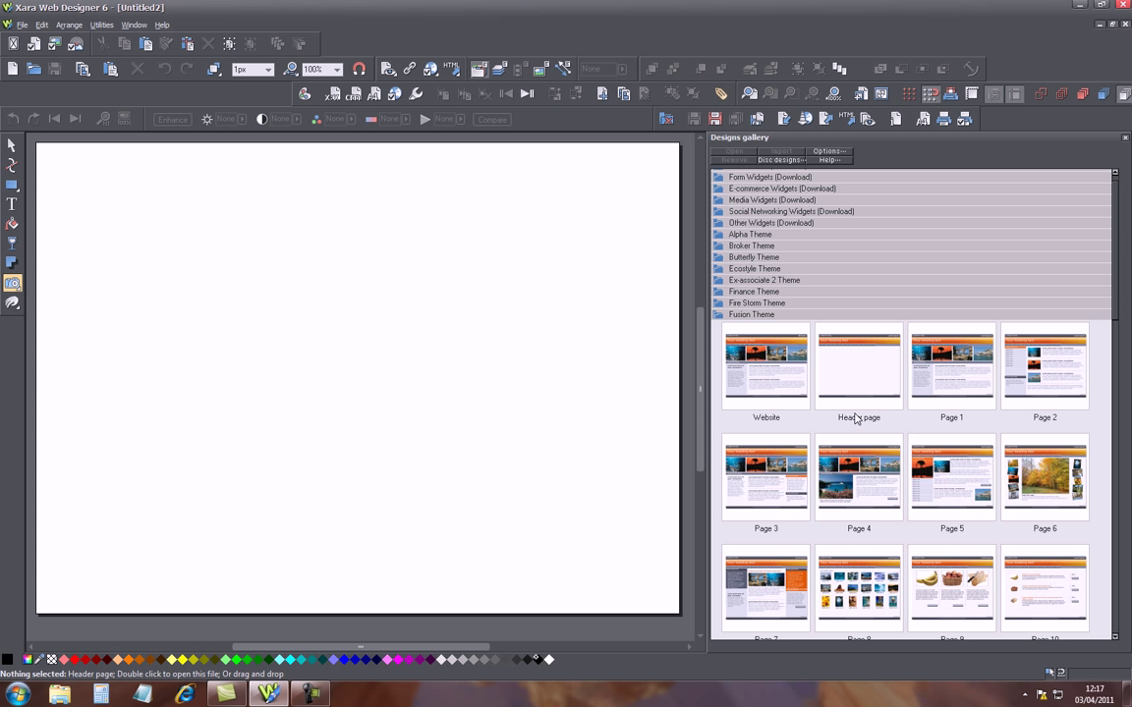
double_click(866, 370)
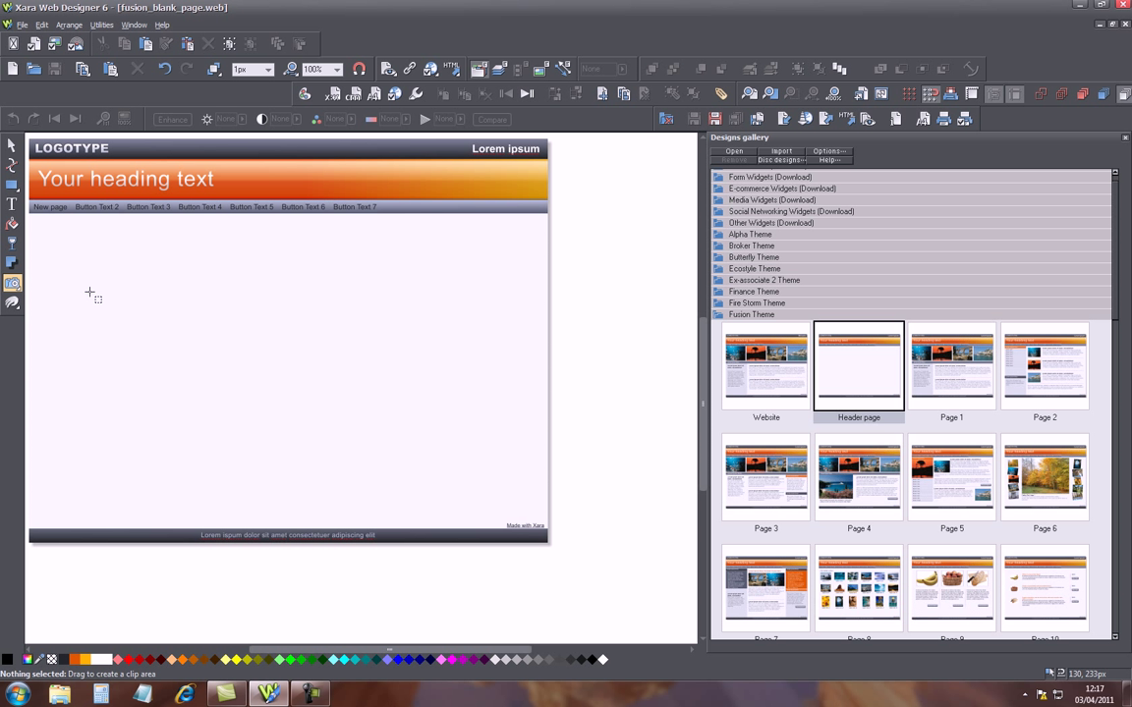
drag(413, 651, 379, 651)
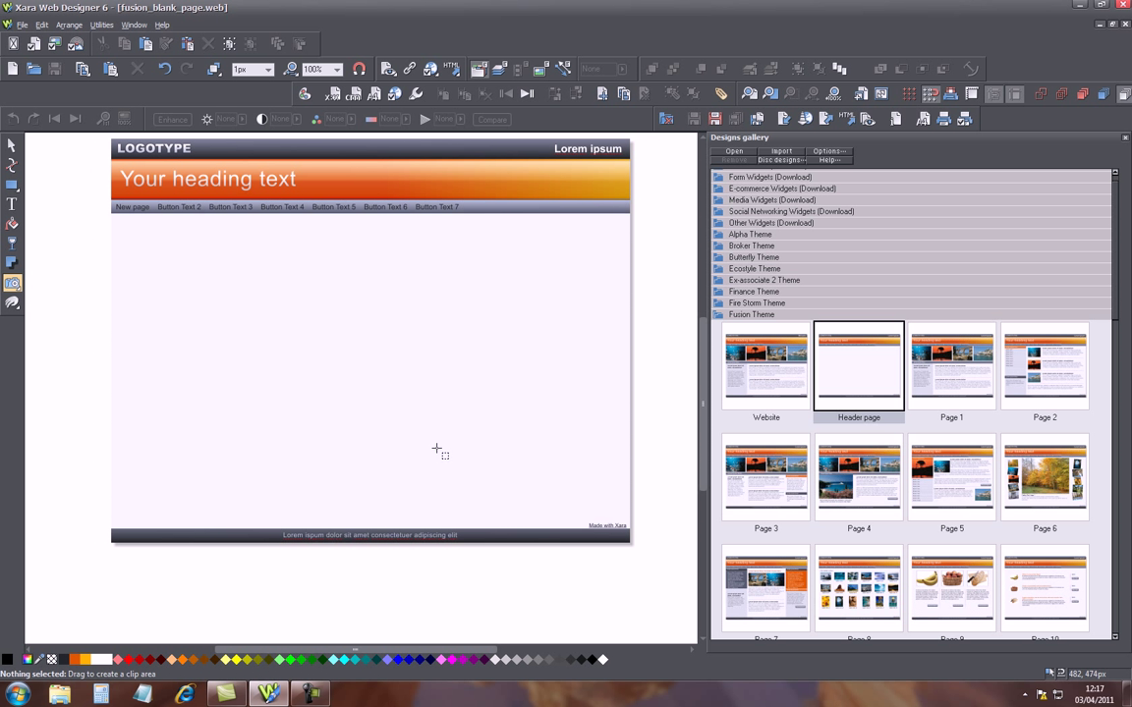
scroll(435, 441, up, 1)
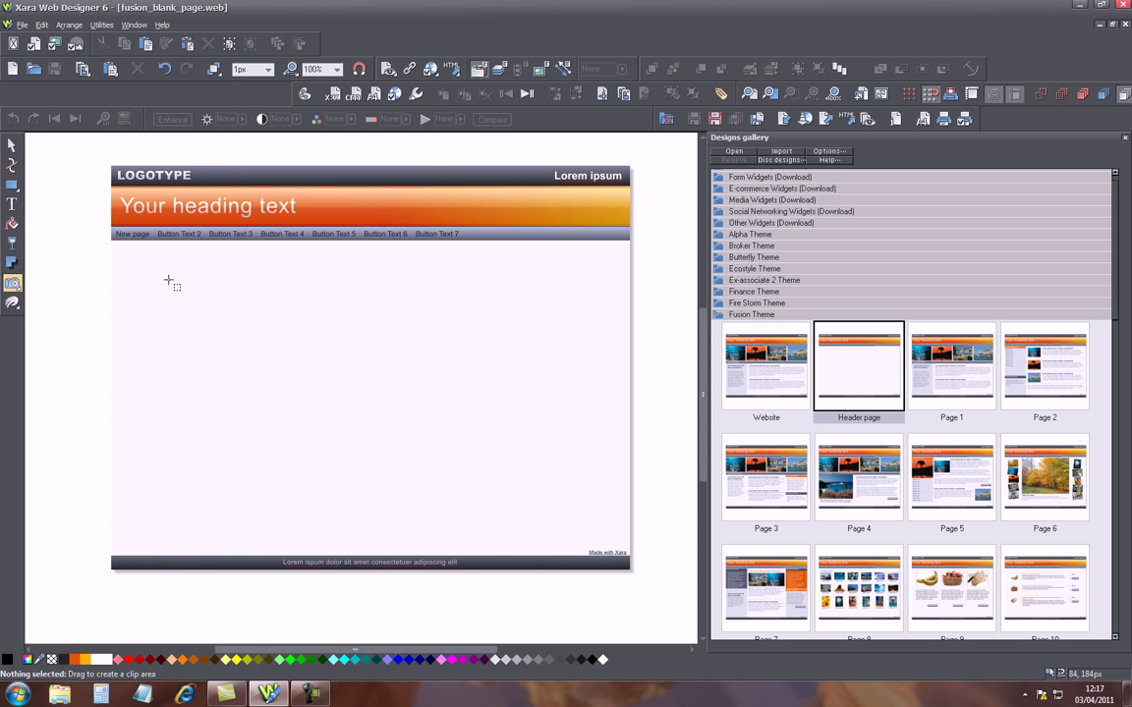
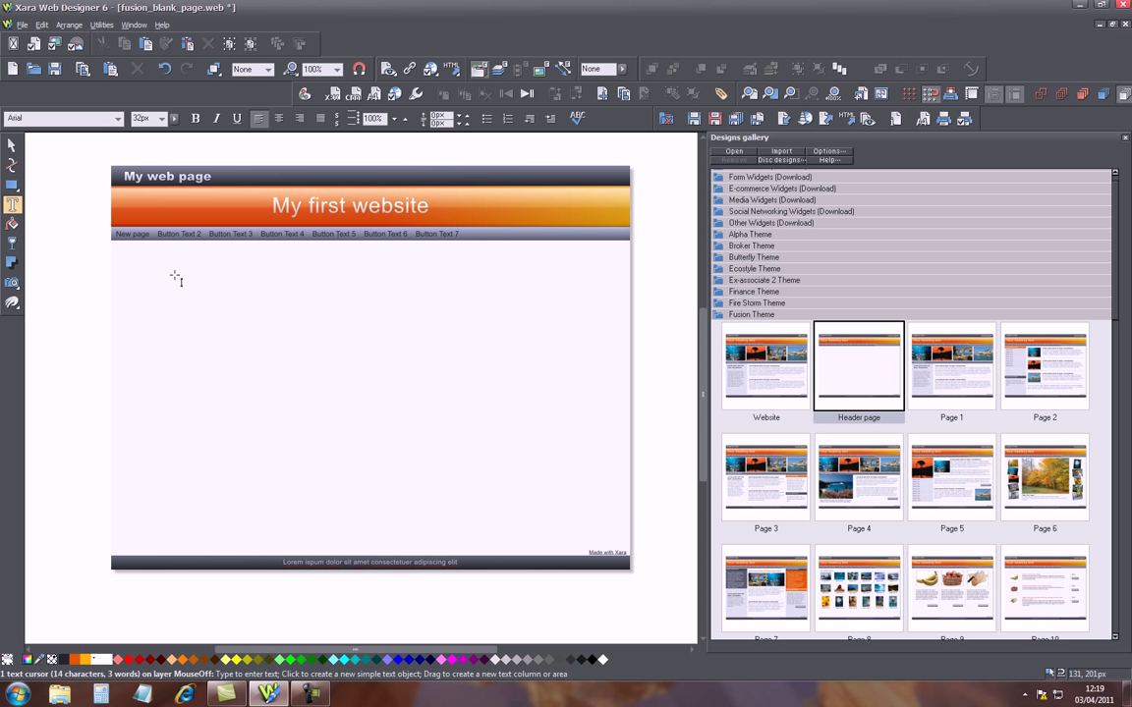
Move the "My first website" heading slightly to the right within the orange banner.
key(F2)
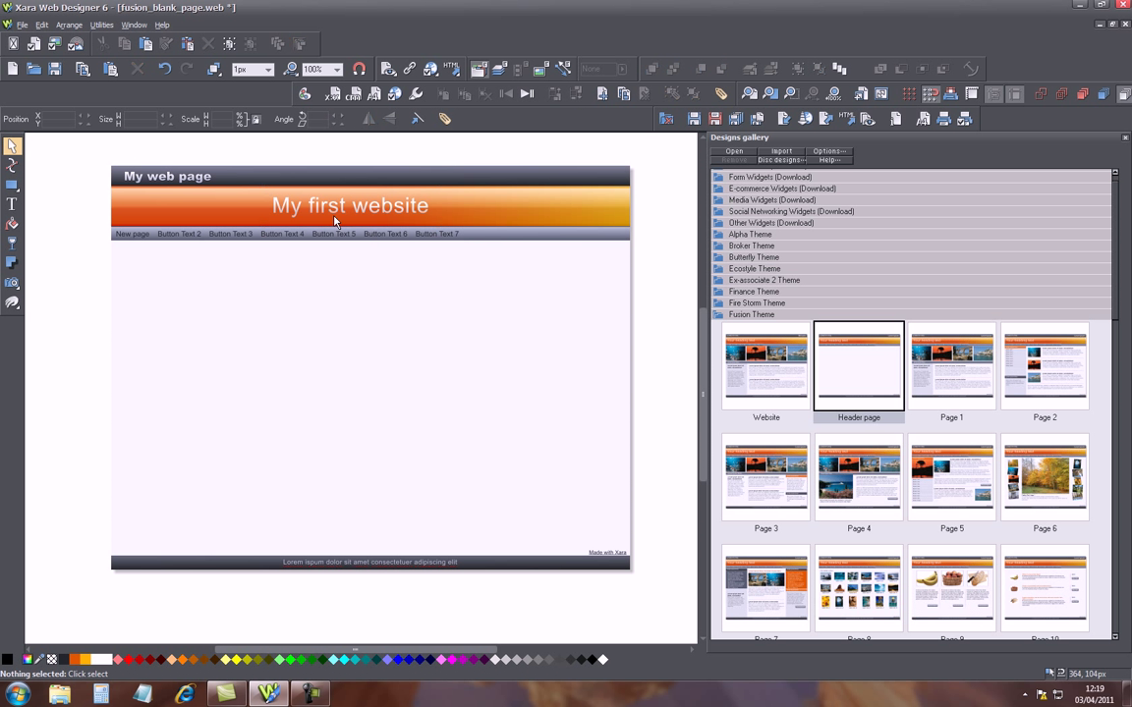
drag(358, 213, 380, 210)
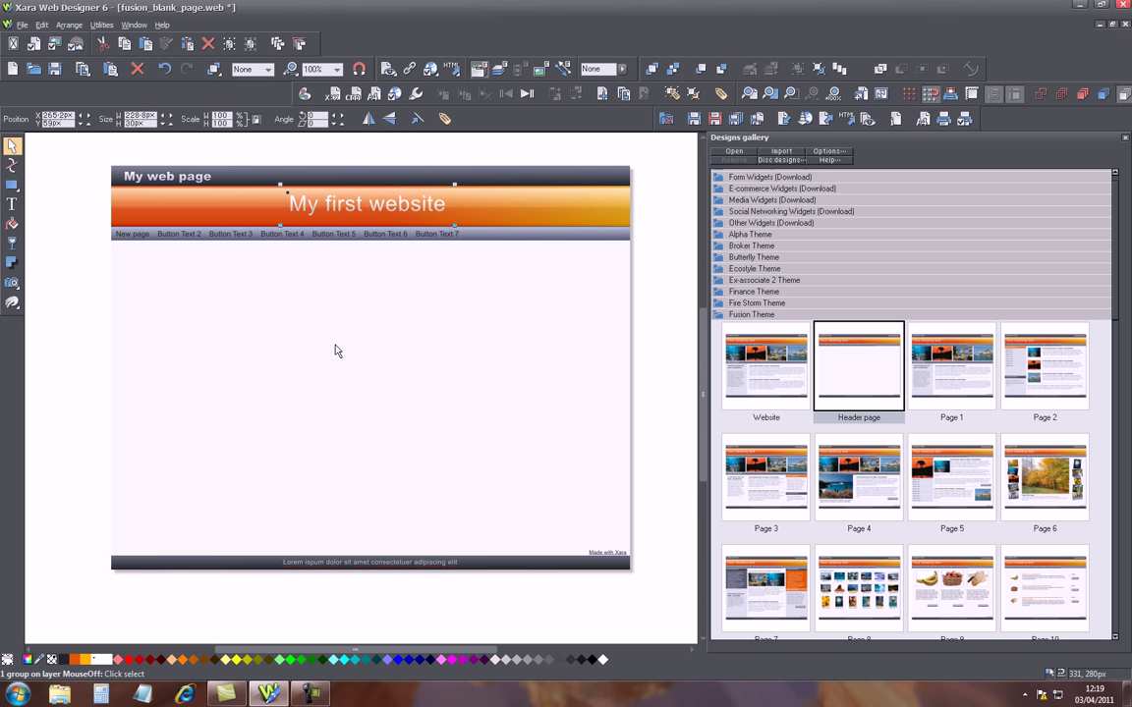
mouse_move(365, 214)
mouse_down()
mouse_move(359, 241)
mouse_move(375, 254)
mouse_move(378, 216)
mouse_up()
Pull the seven-button navigation bar out of the header strip and delete it.
drag(131, 238, 195, 290)
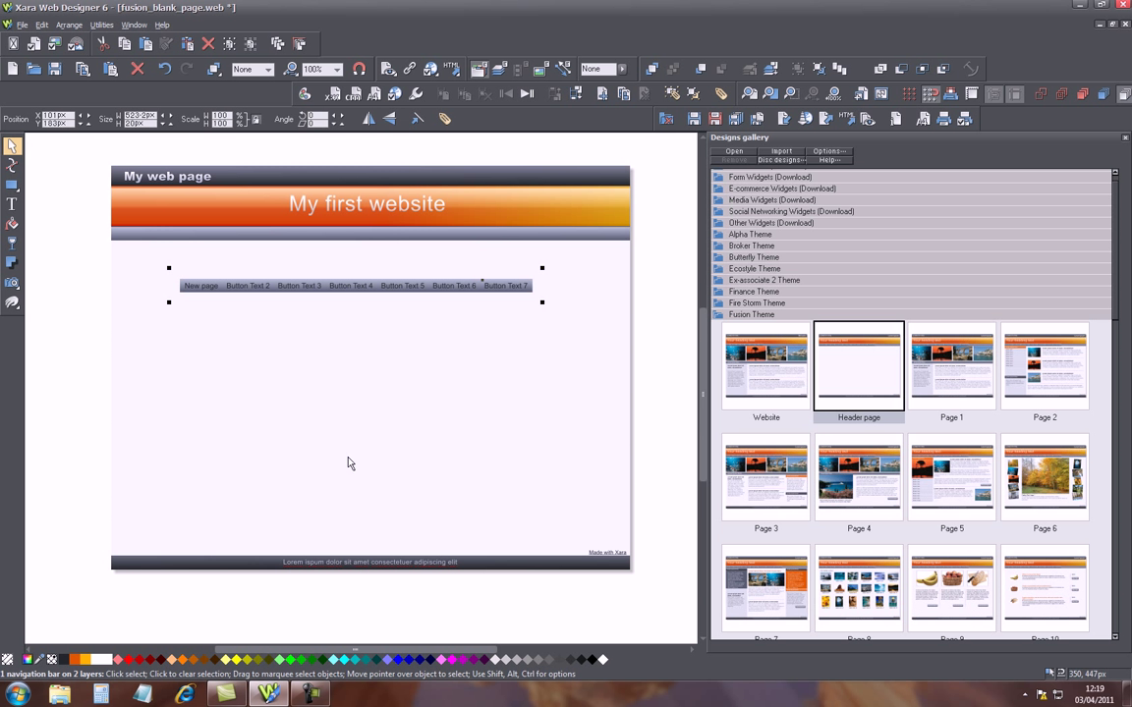
key(Delete)
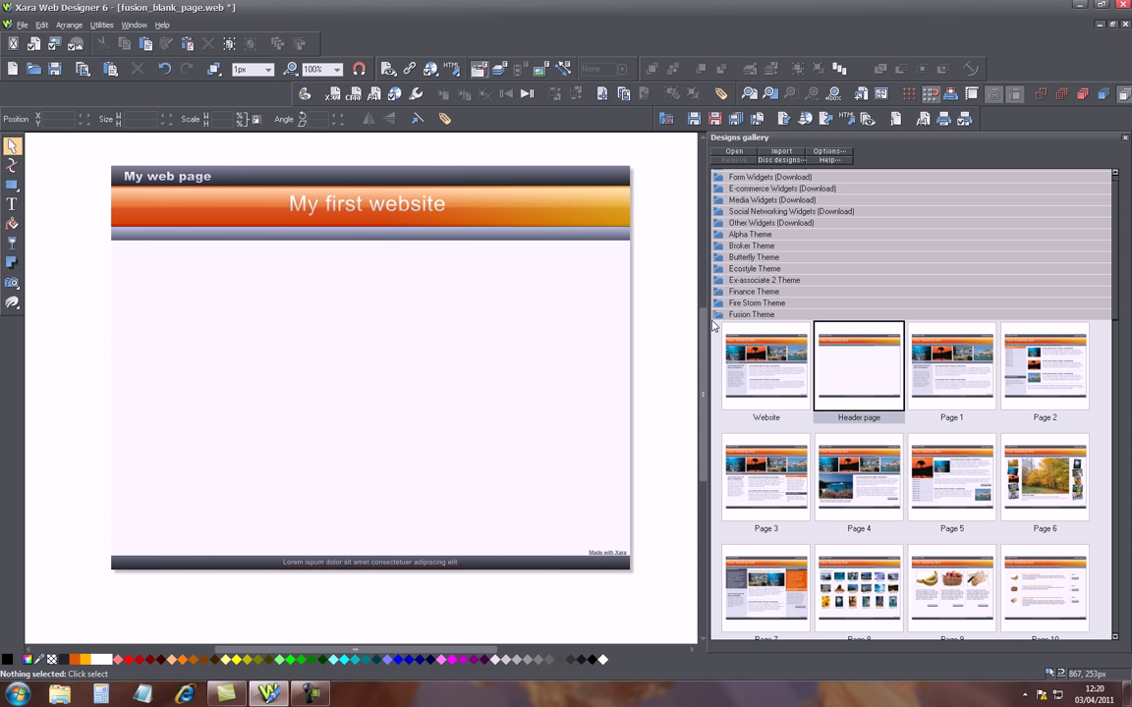
Add the Inset 2 design from the gallery's Buttons section with matched colours, and place it below the header toward the page's left.
click(716, 314)
scroll(887, 443, down, 3)
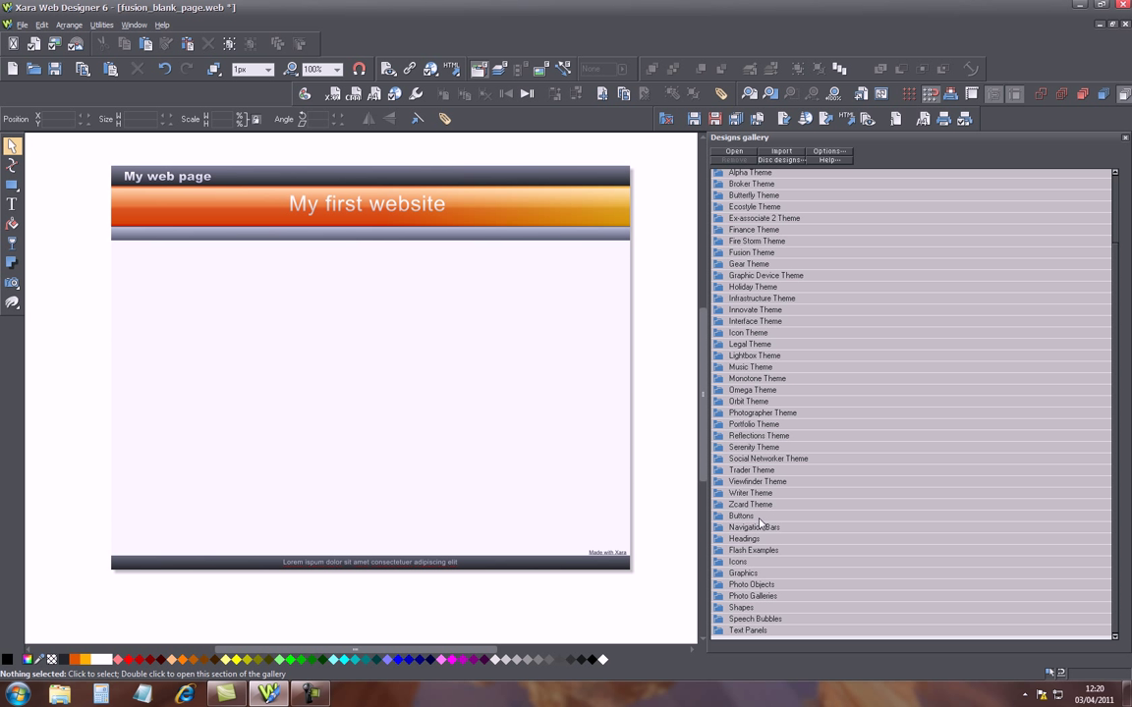
double_click(728, 518)
scroll(869, 459, down, 10)
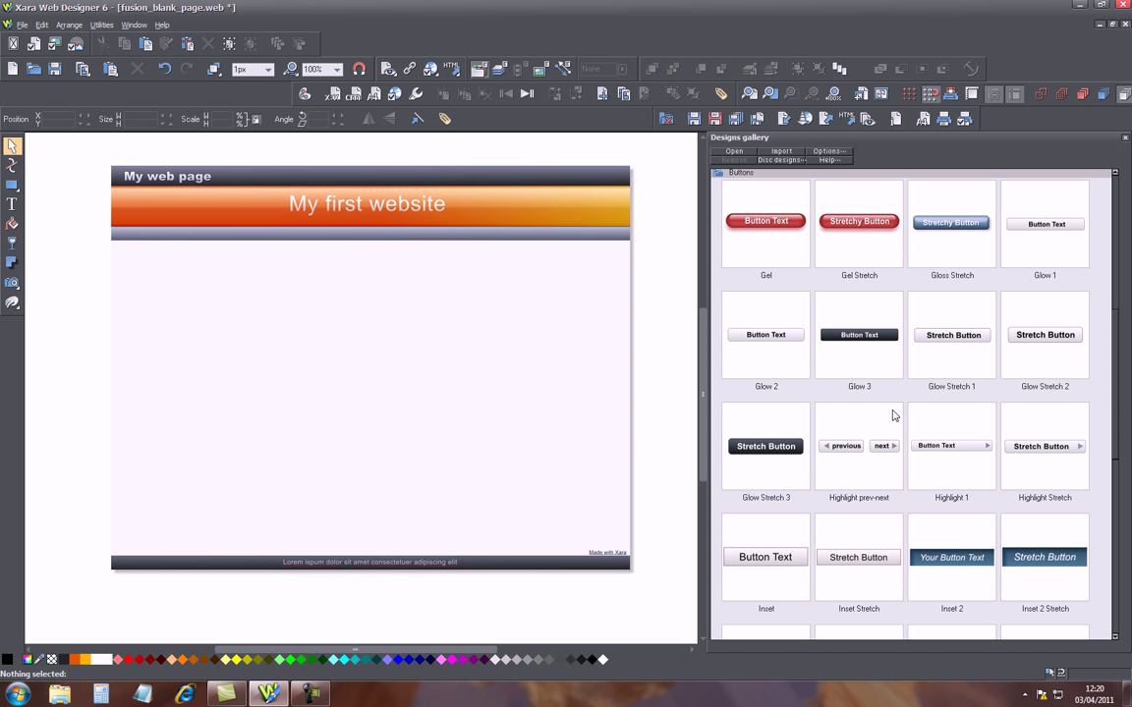
scroll(1116, 343, down, 1)
mouse_move(1116, 343)
mouse_down()
mouse_move(1118, 481)
mouse_move(1106, 322)
mouse_up()
scroll(992, 299, down, 2)
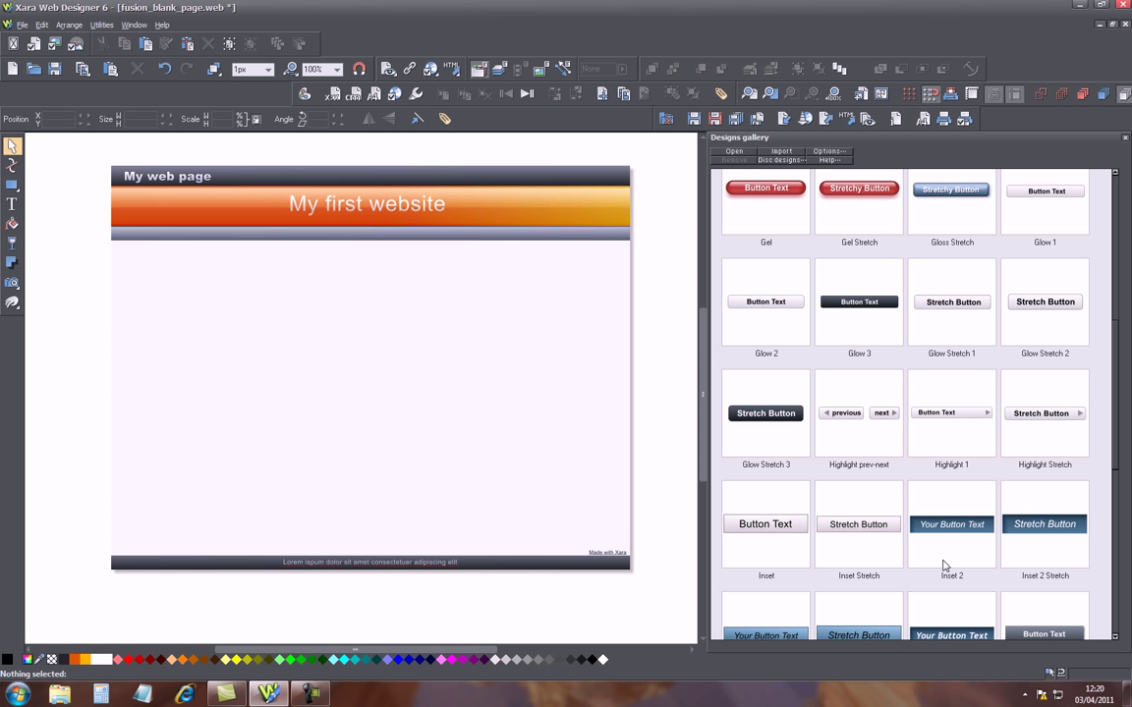
drag(941, 528, 385, 405)
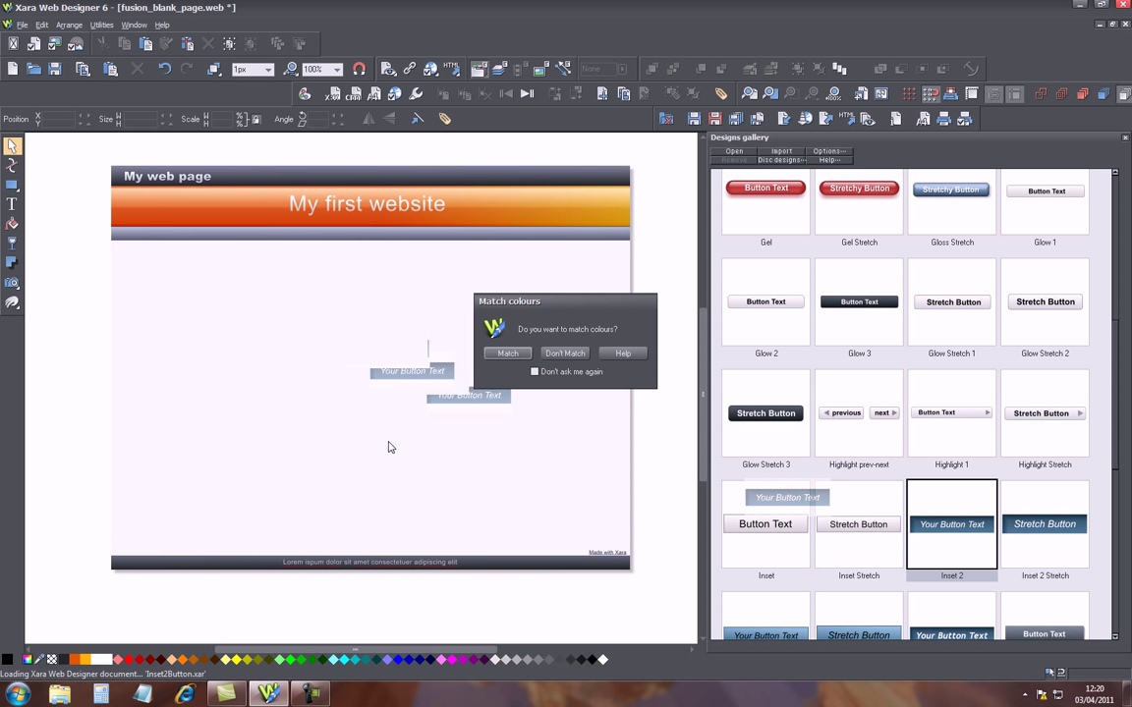
click(506, 354)
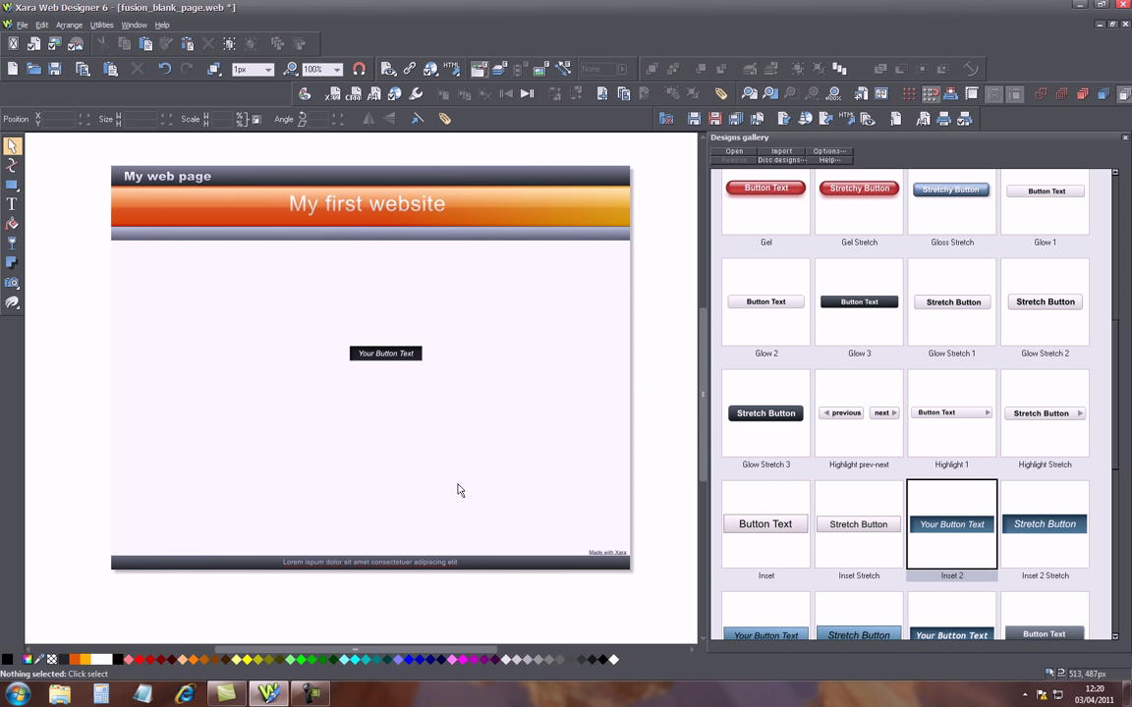
drag(399, 359, 250, 282)
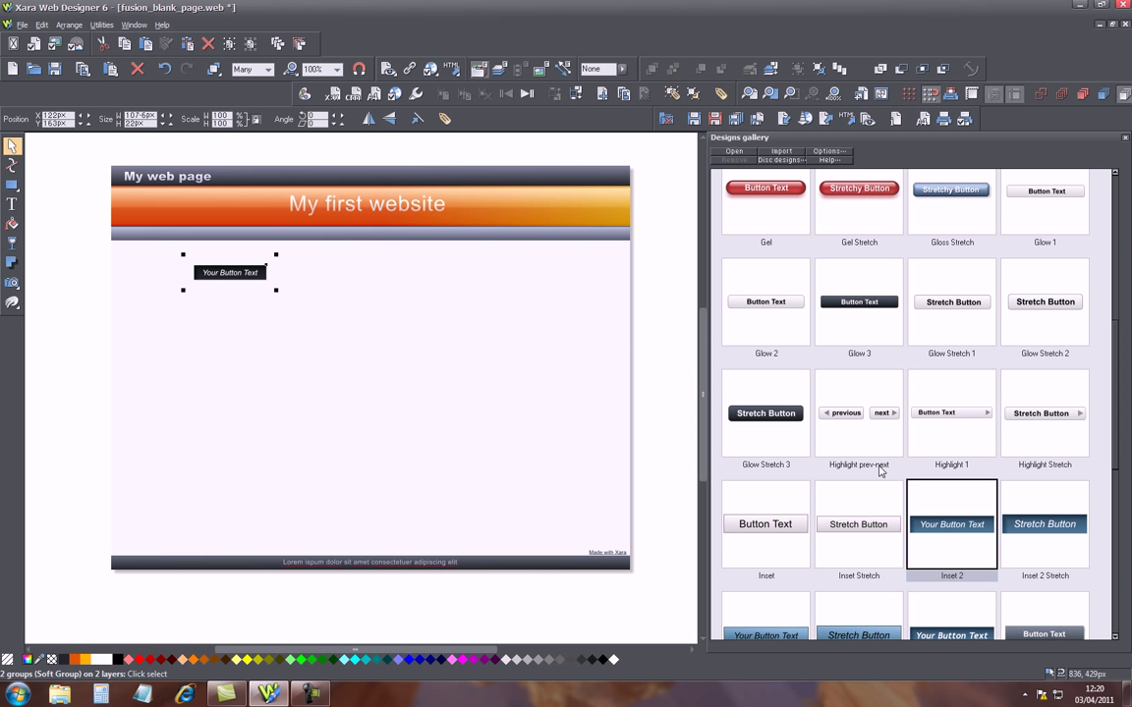
Try a second Inset 2 button with unmatched colours beside the first one, and delete it.
drag(945, 523, 503, 439)
click(565, 354)
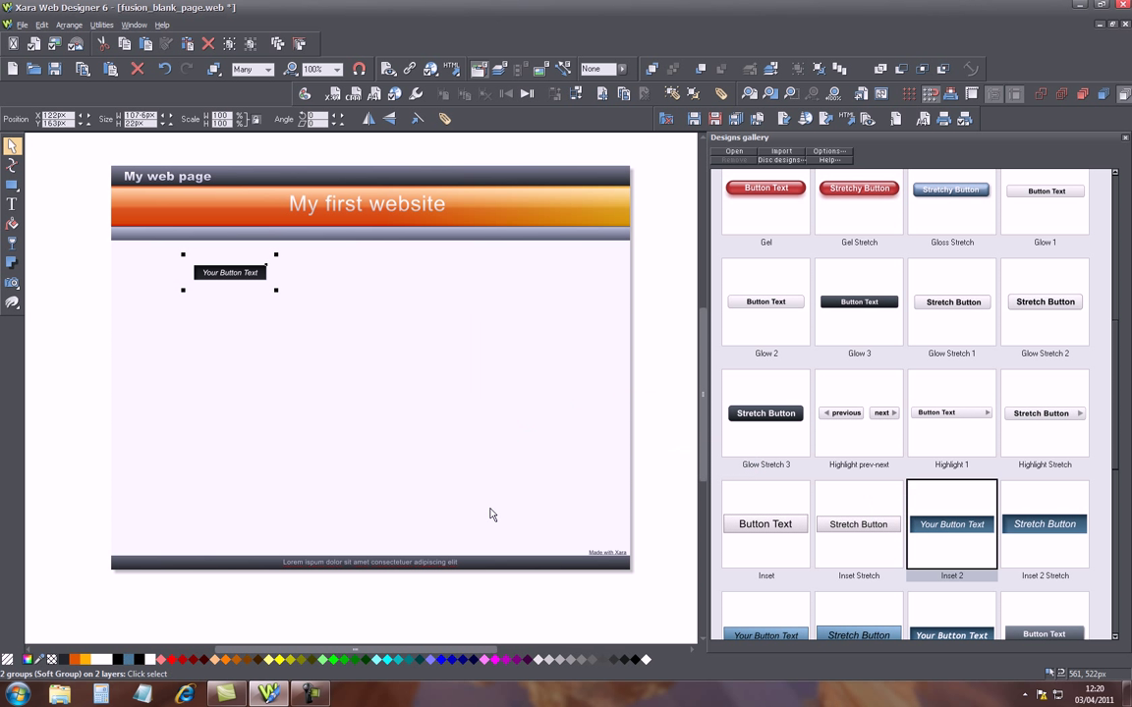
drag(523, 399, 336, 280)
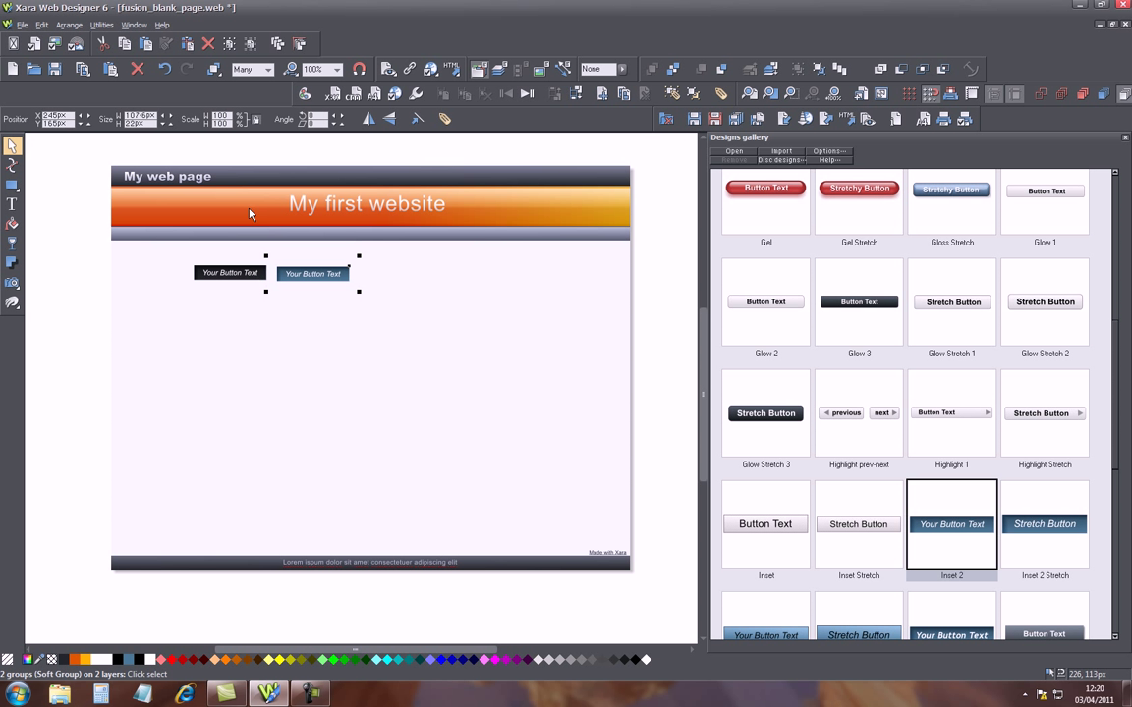
drag(313, 279, 355, 323)
key(Delete)
Move the dark Inset 2 button into the orange banner, just right of the "My first website" heading.
drag(232, 272, 415, 290)
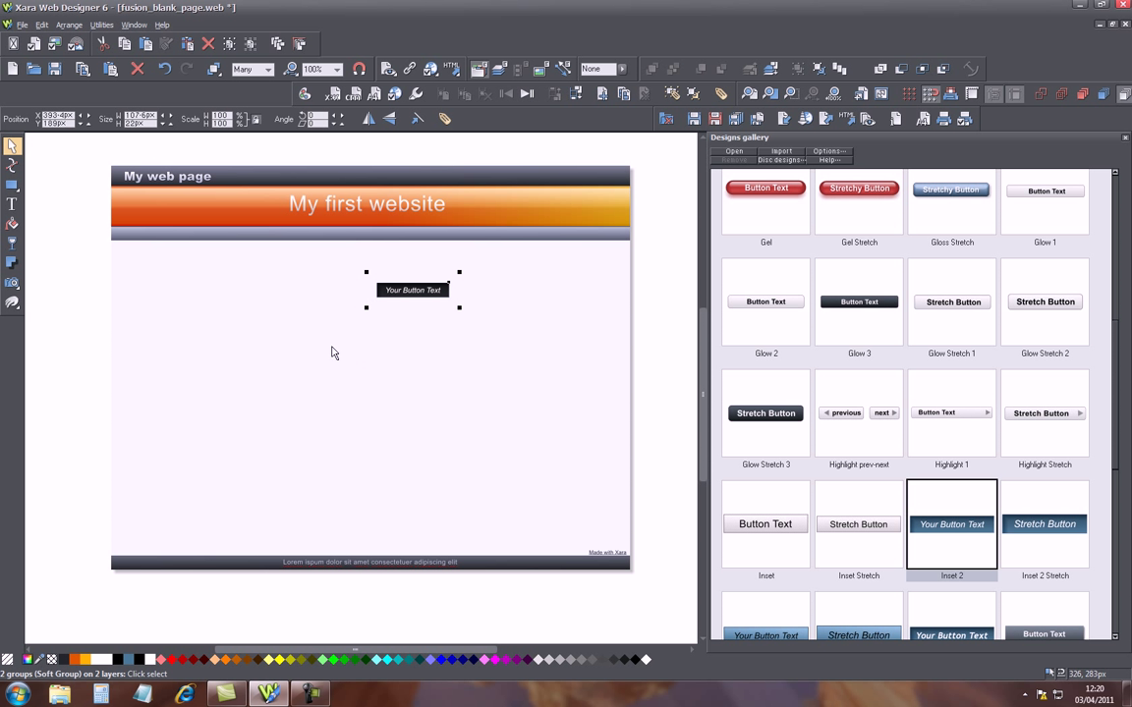
drag(417, 296, 499, 213)
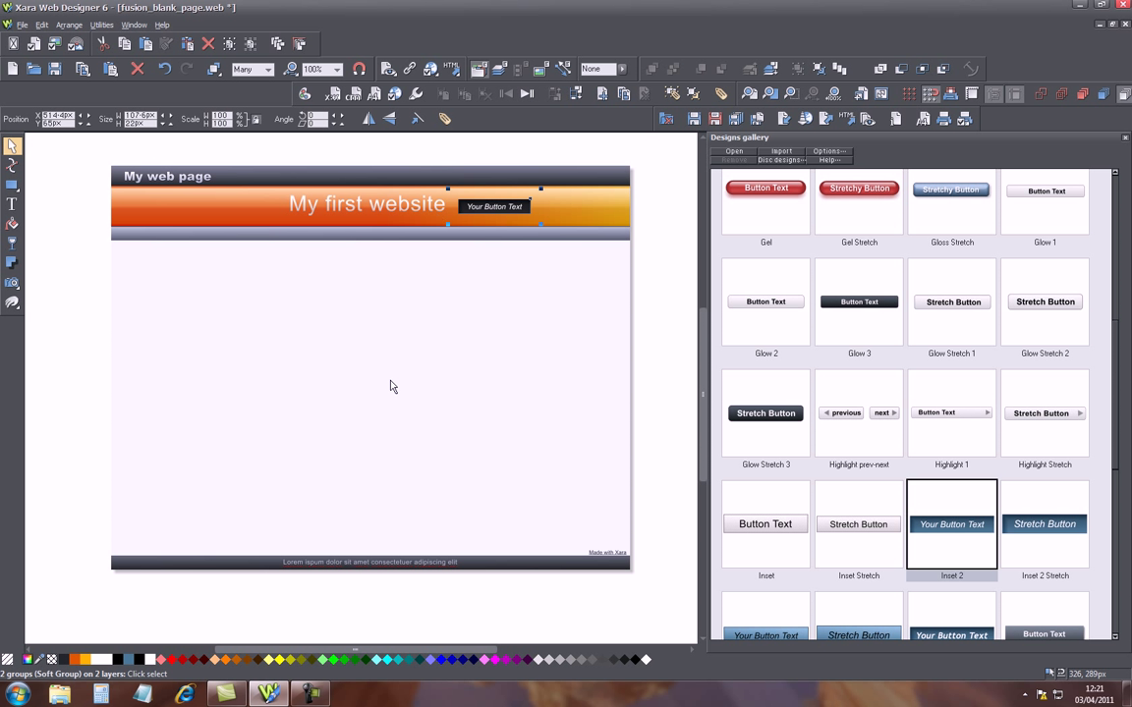
Replace the banner button's label with "goto next page".
click(12, 203)
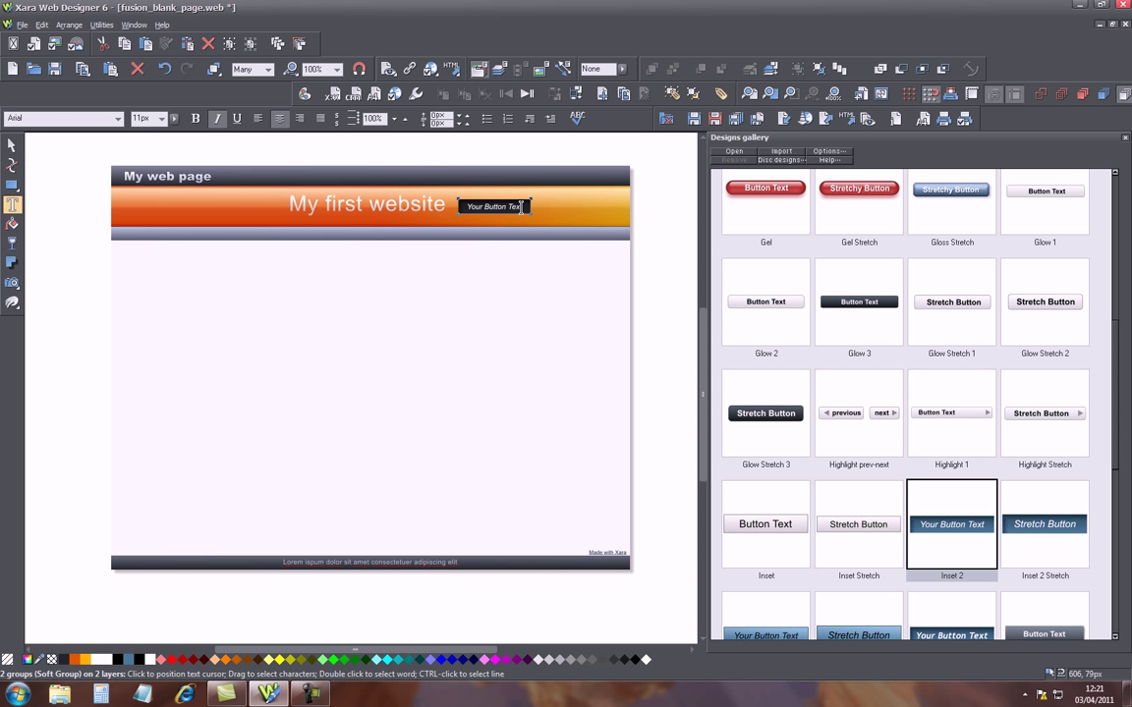
click(521, 207)
key(BackSpace)
key(BackSpace)
key(BackSpace)
key(BackSpace)
key(BackSpace)
key(BackSpace)
key(BackSpace)
key(BackSpace)
key(BackSpace)
key(BackSpace)
key(BackSpace)
key(BackSpace)
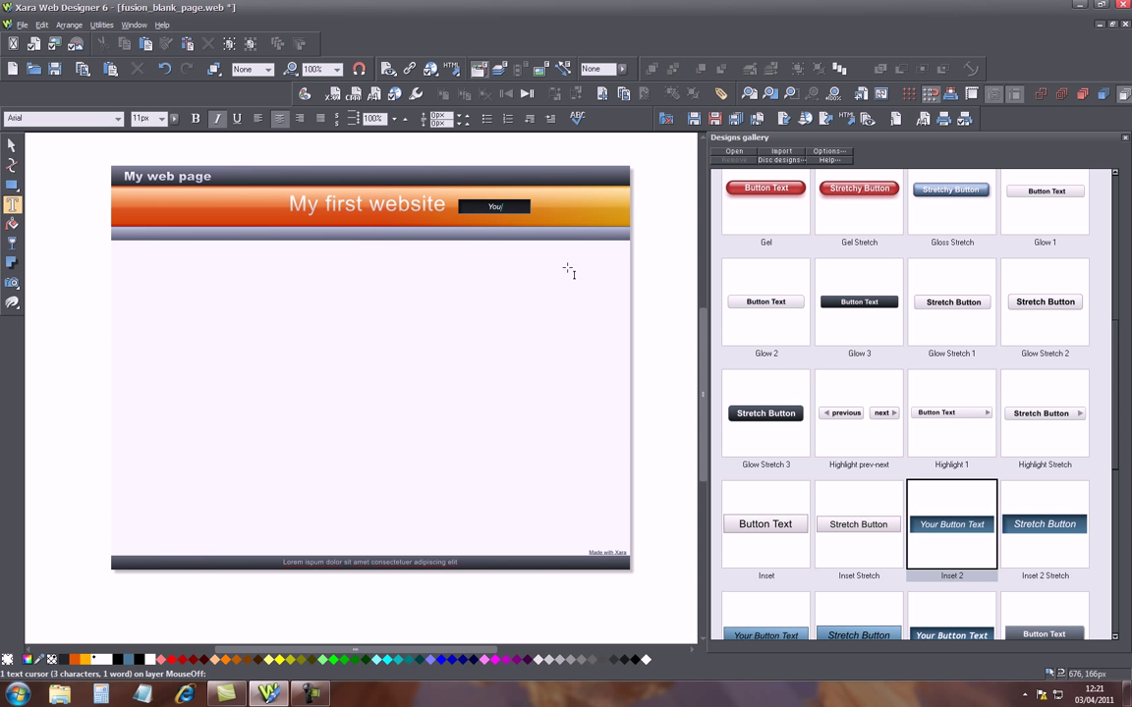
text(go)
text(!)
text(o n)
text(ext page)
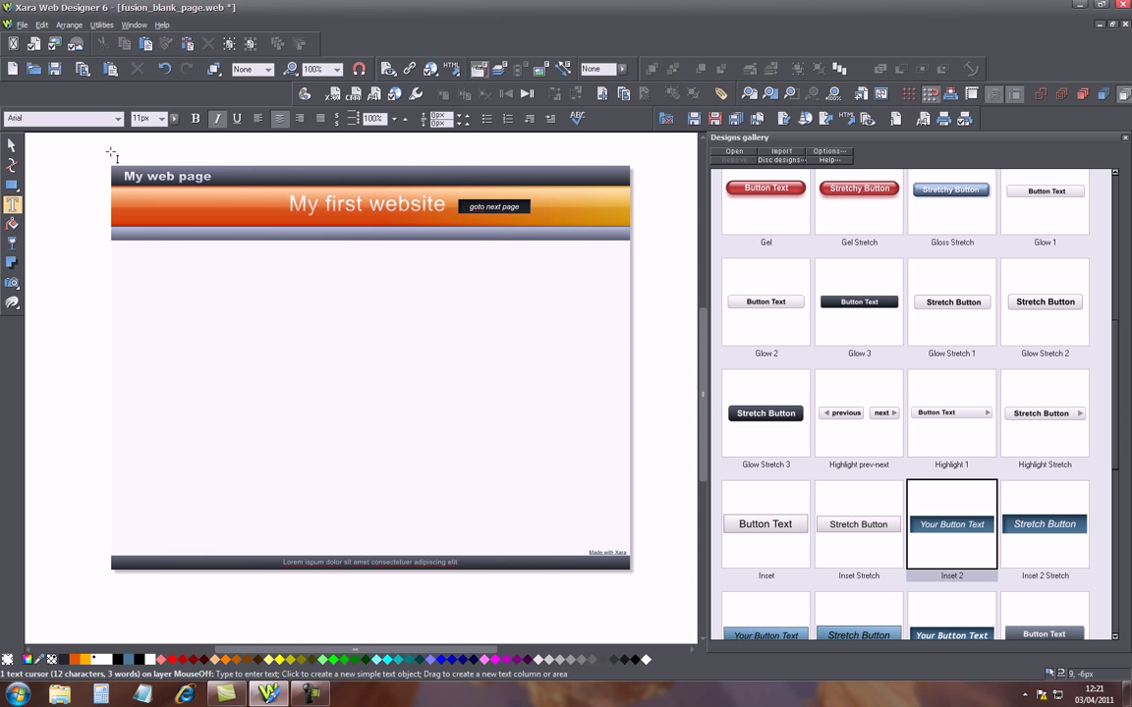
Copy the "goto next page" button and paste a duplicate onto the page.
click(12, 148)
click(504, 209)
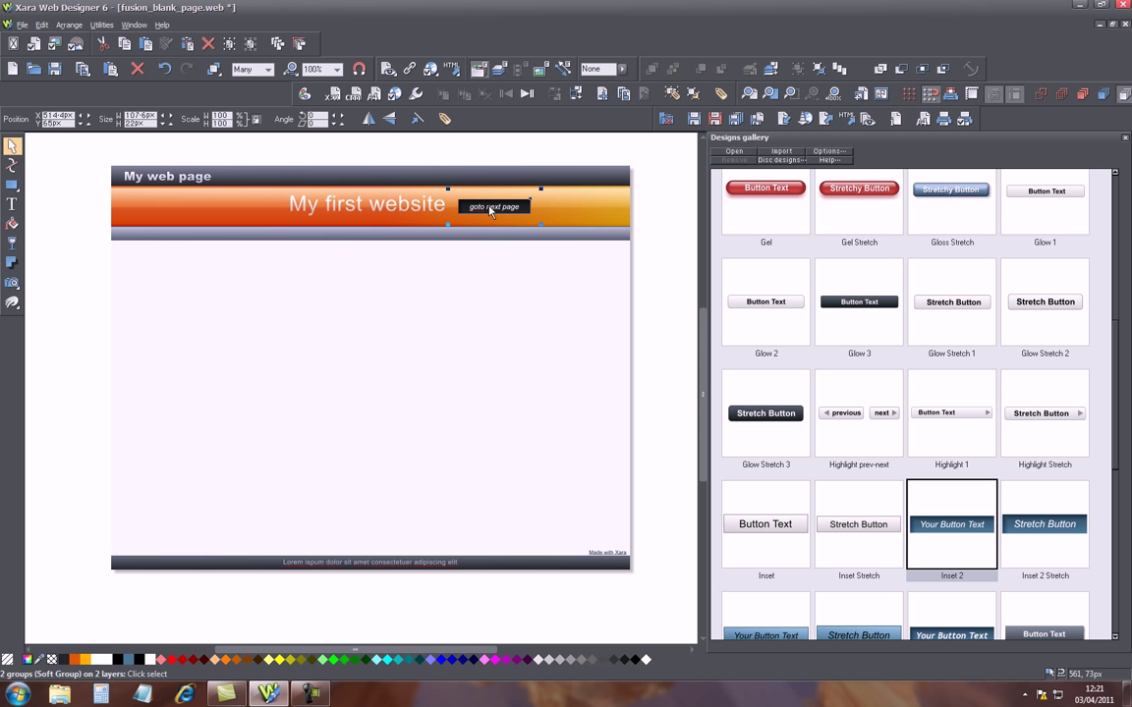
click(125, 45)
click(145, 47)
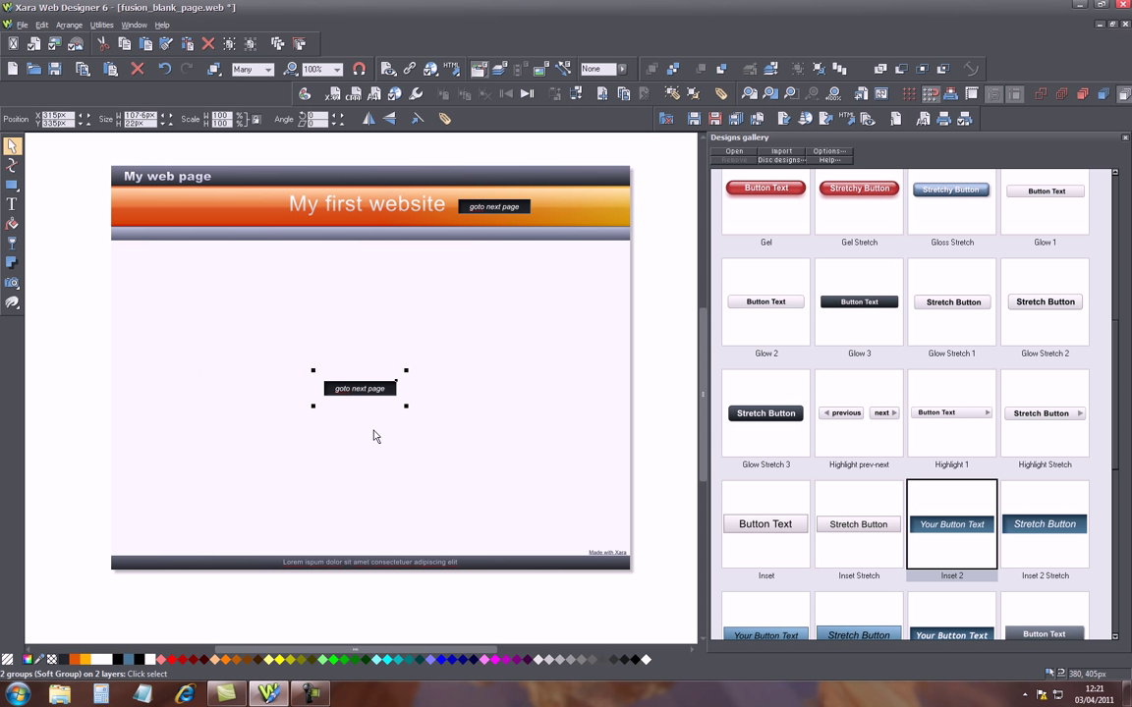
Place the duplicate button just right of the first one in the orange banner and replace its label with "home".
drag(369, 395, 581, 214)
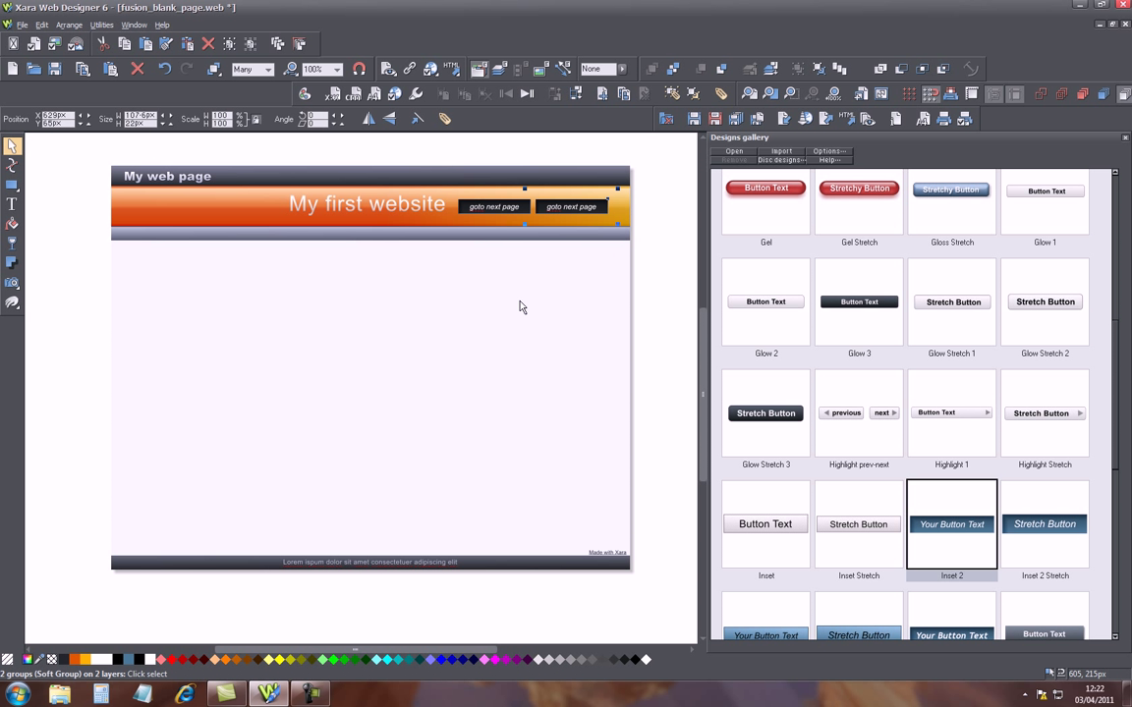
click(522, 307)
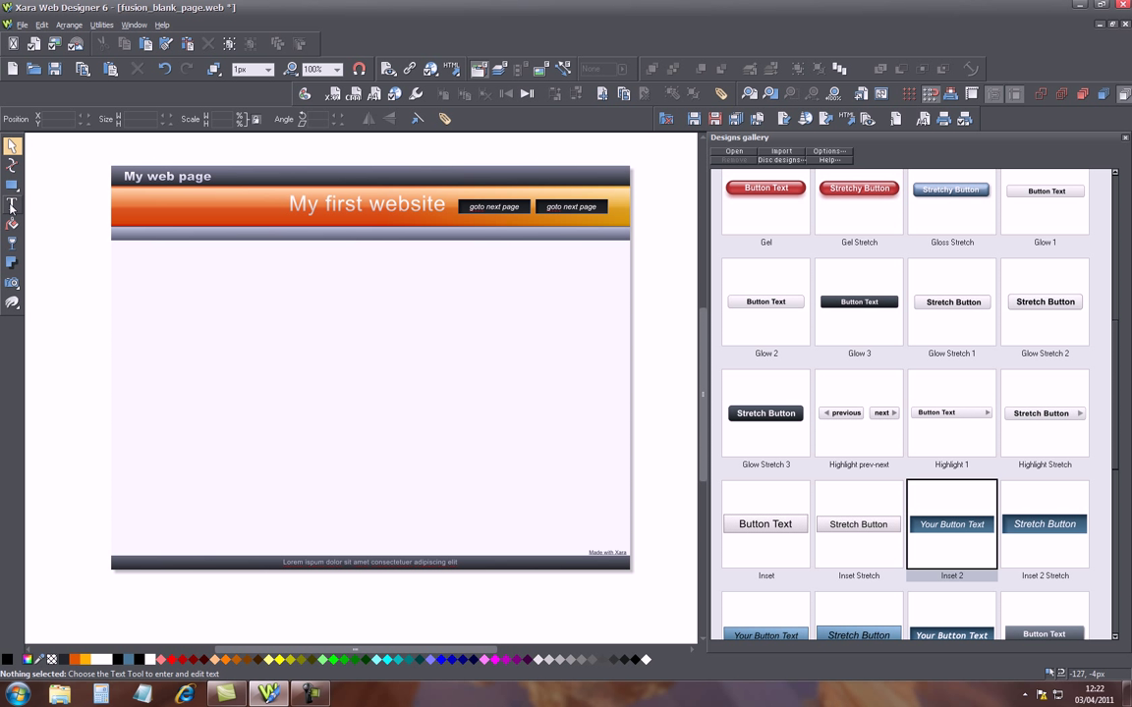
key(F8)
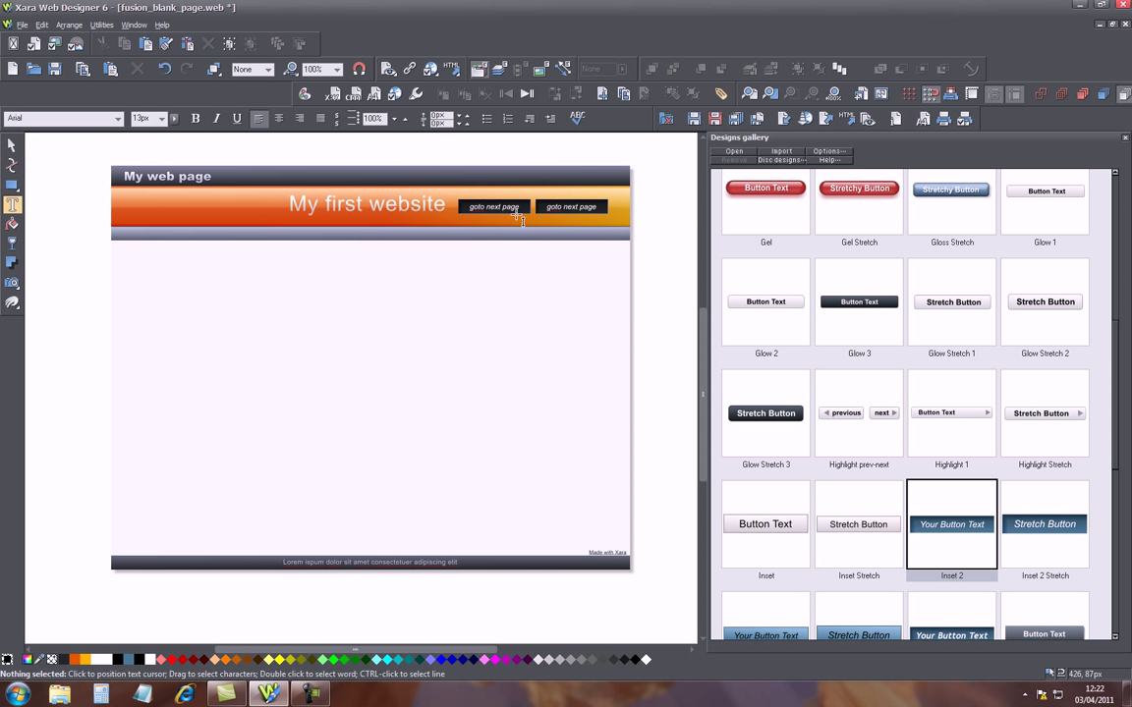
click(596, 209)
key(BackSpace)
key(BackSpace)
key(BackSpace)
key(BackSpace)
key(BackSpace)
key(BackSpace)
key(BackSpace)
key(BackSpace)
key(BackSpace)
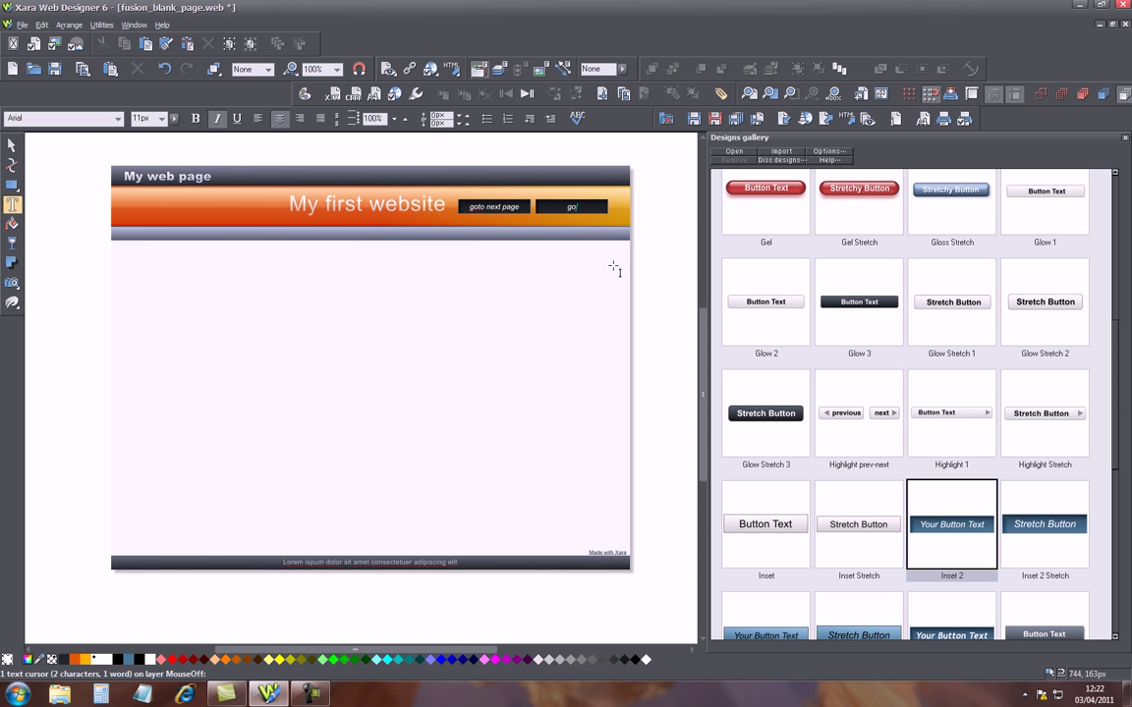
key(BackSpace)
key(BackSpace)
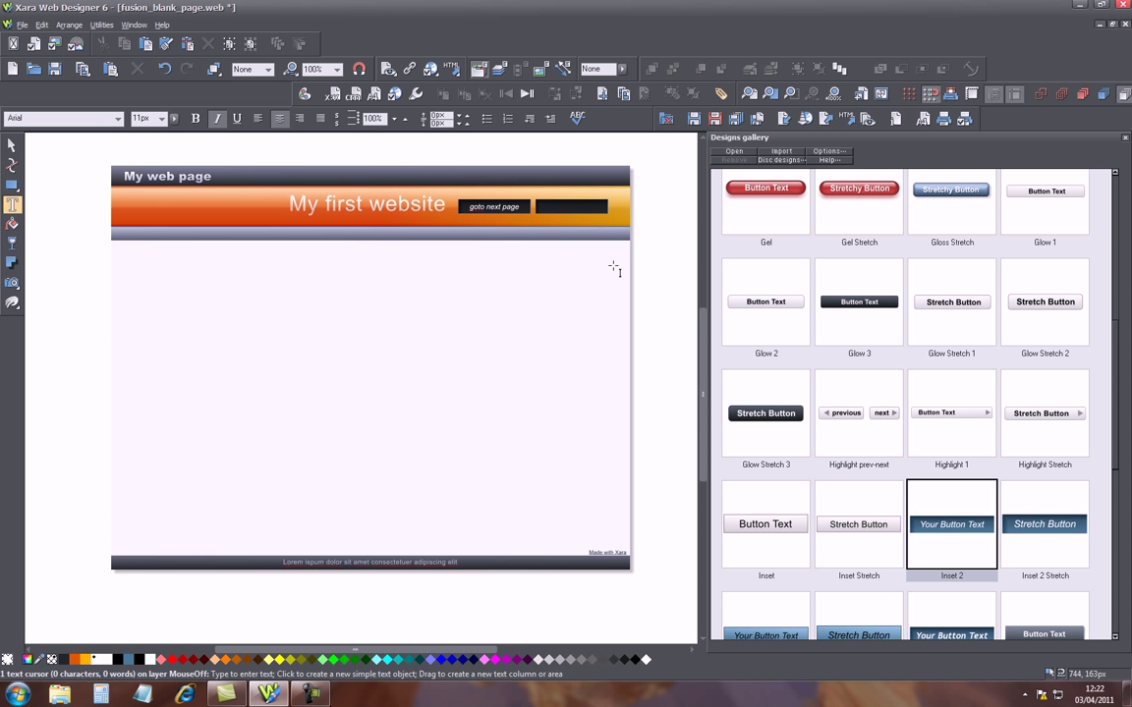
text(home)
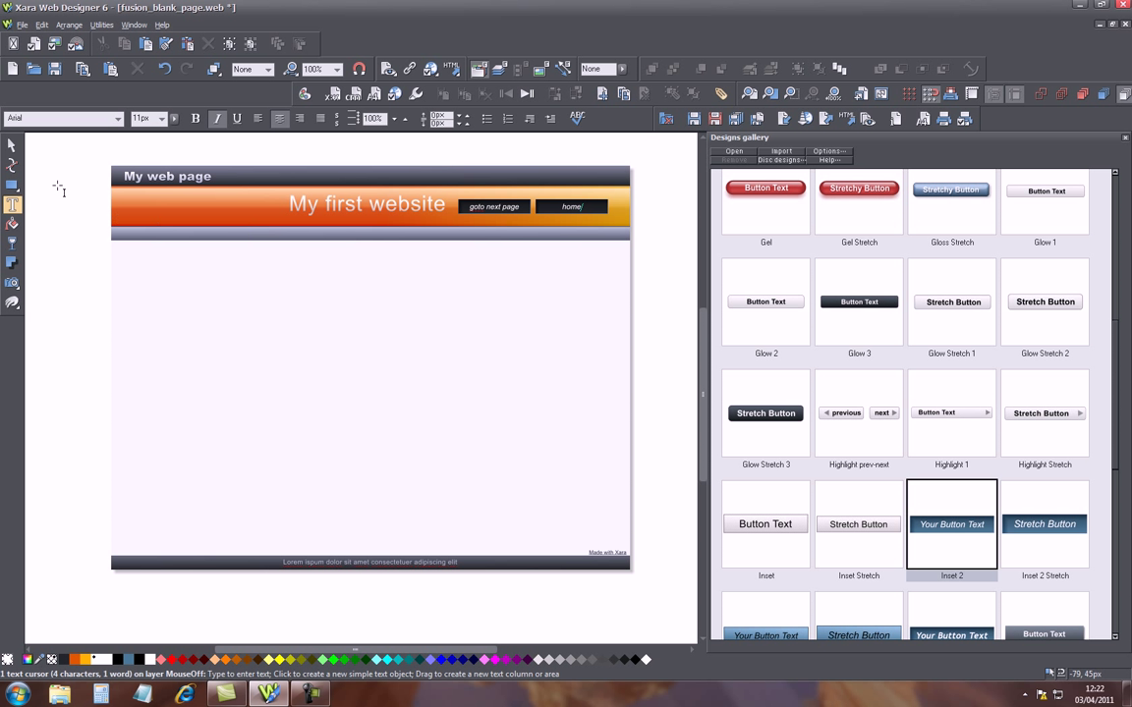
Link the "home" button to Page 1 of the website.
click(13, 145)
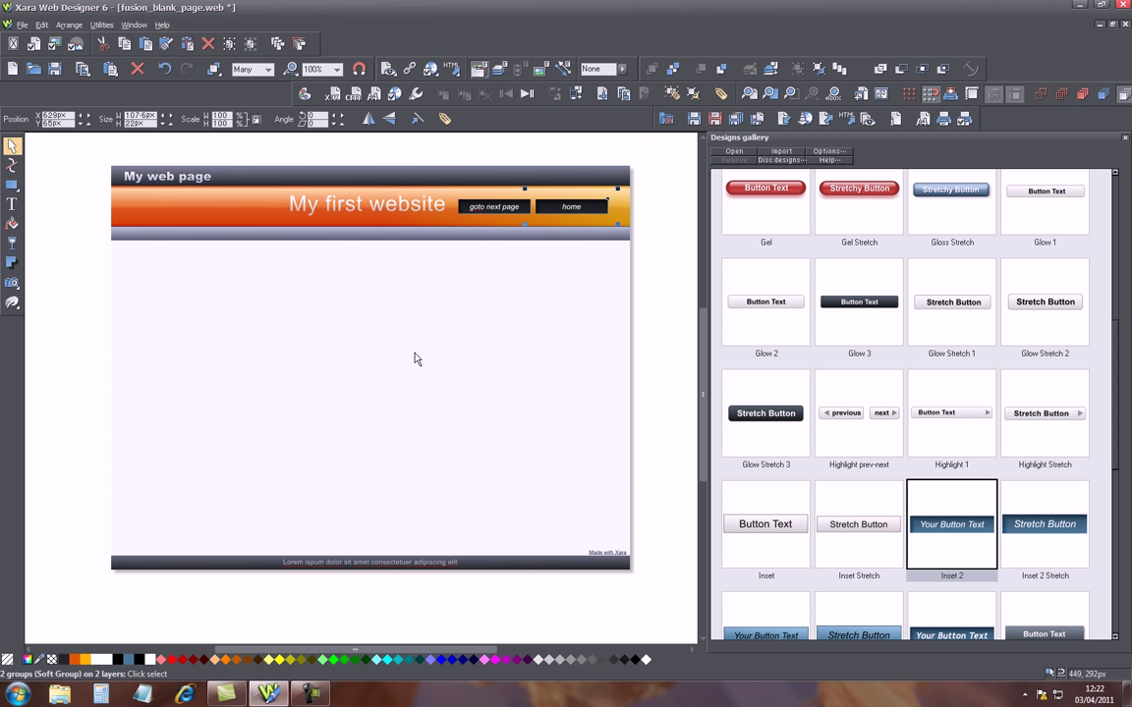
click(411, 73)
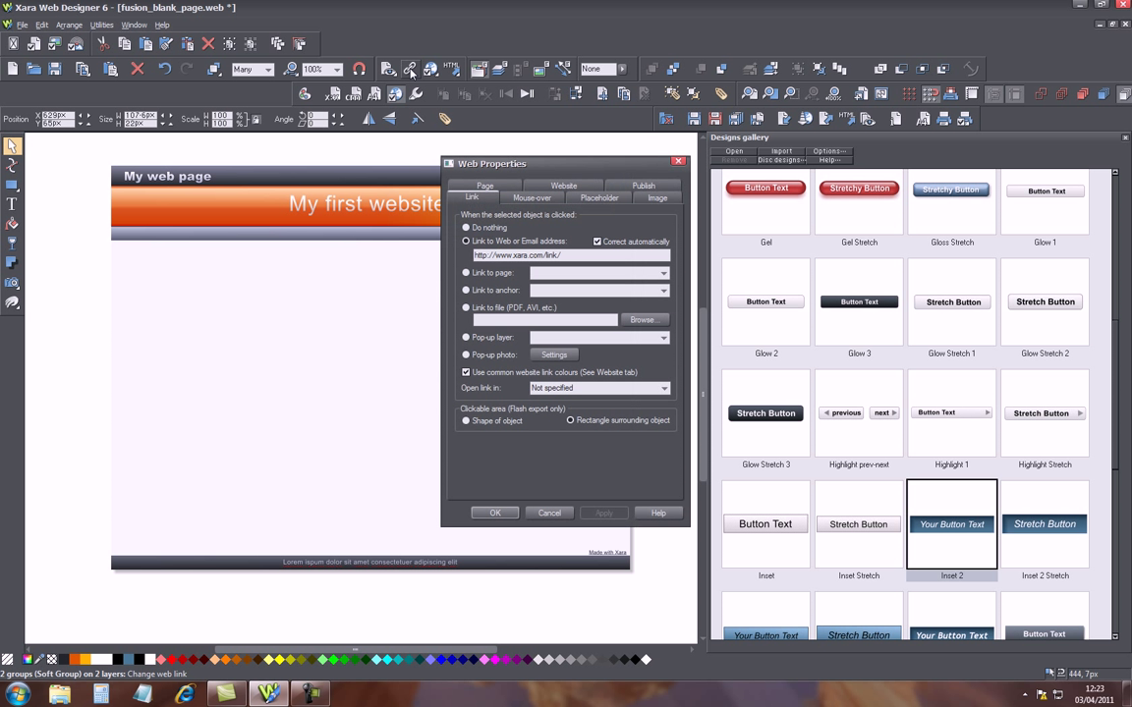
drag(601, 173, 542, 127)
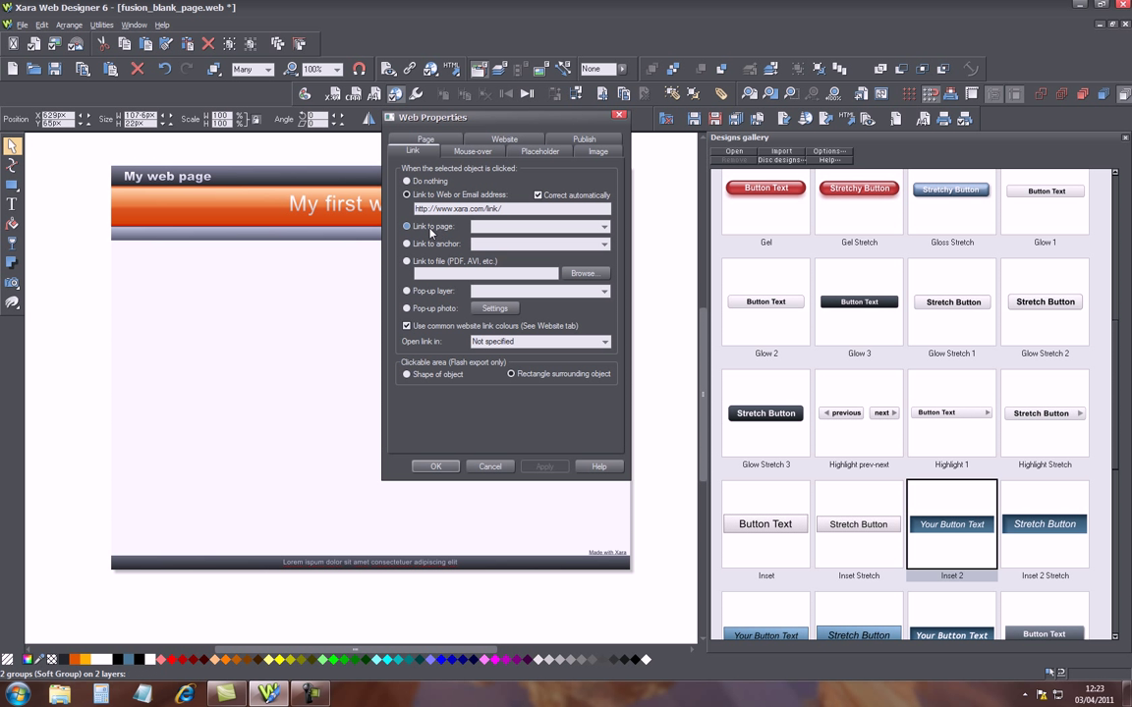
click(605, 227)
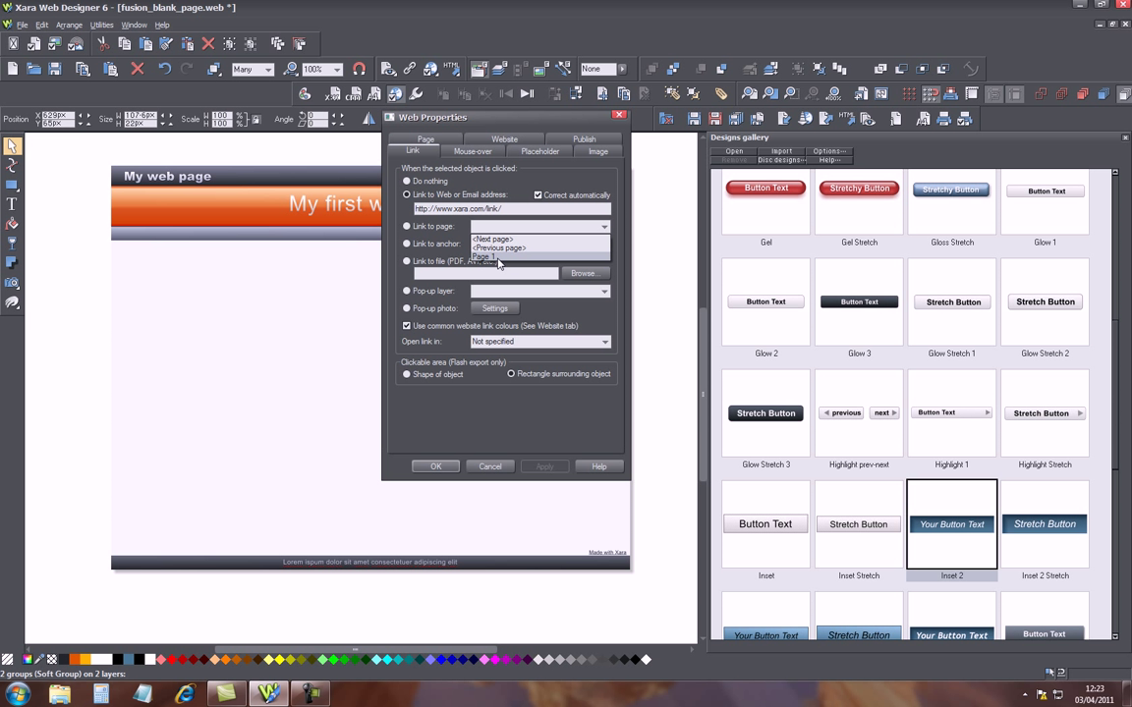
click(497, 258)
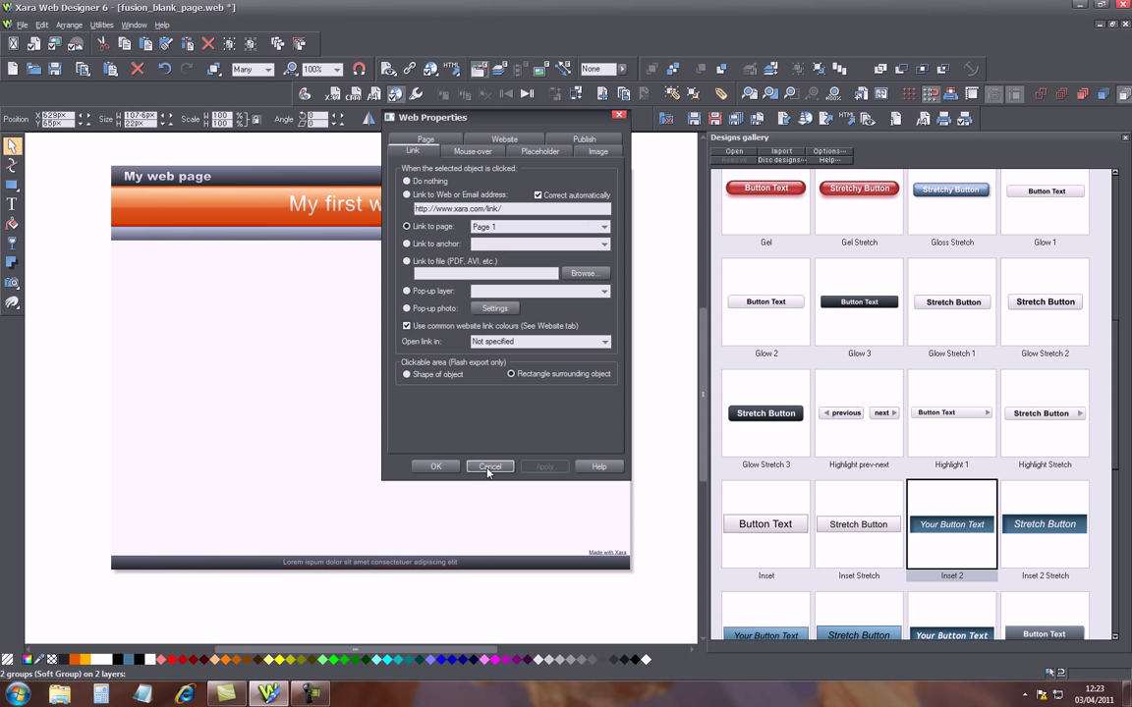
click(436, 466)
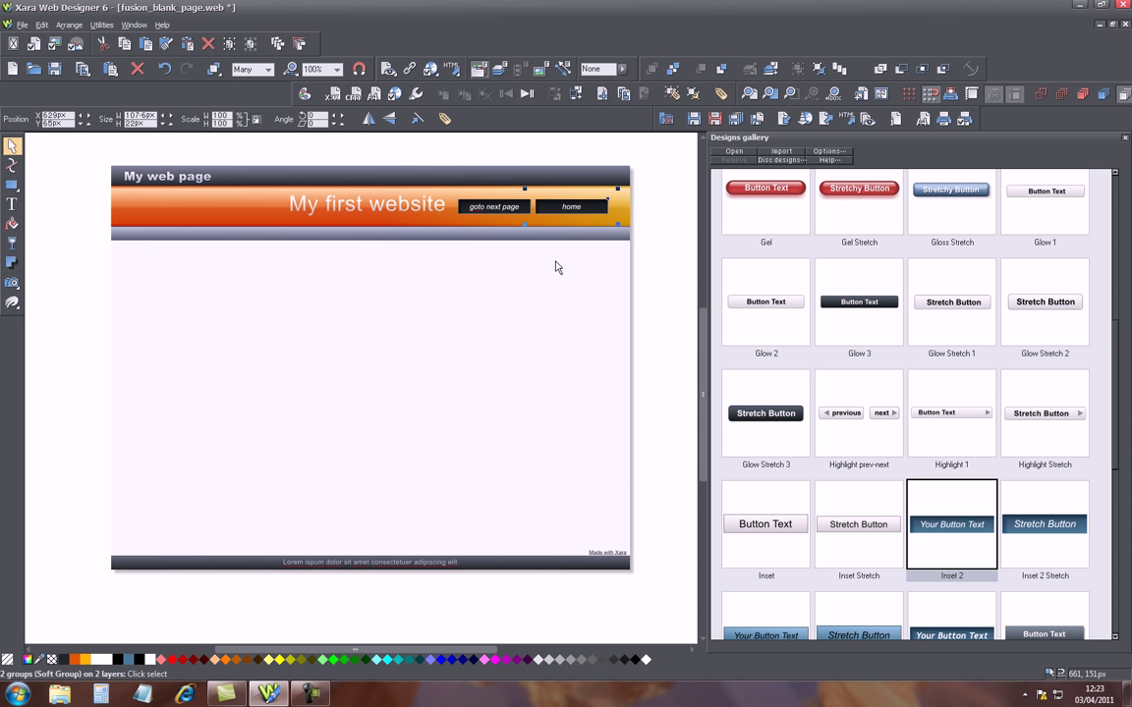
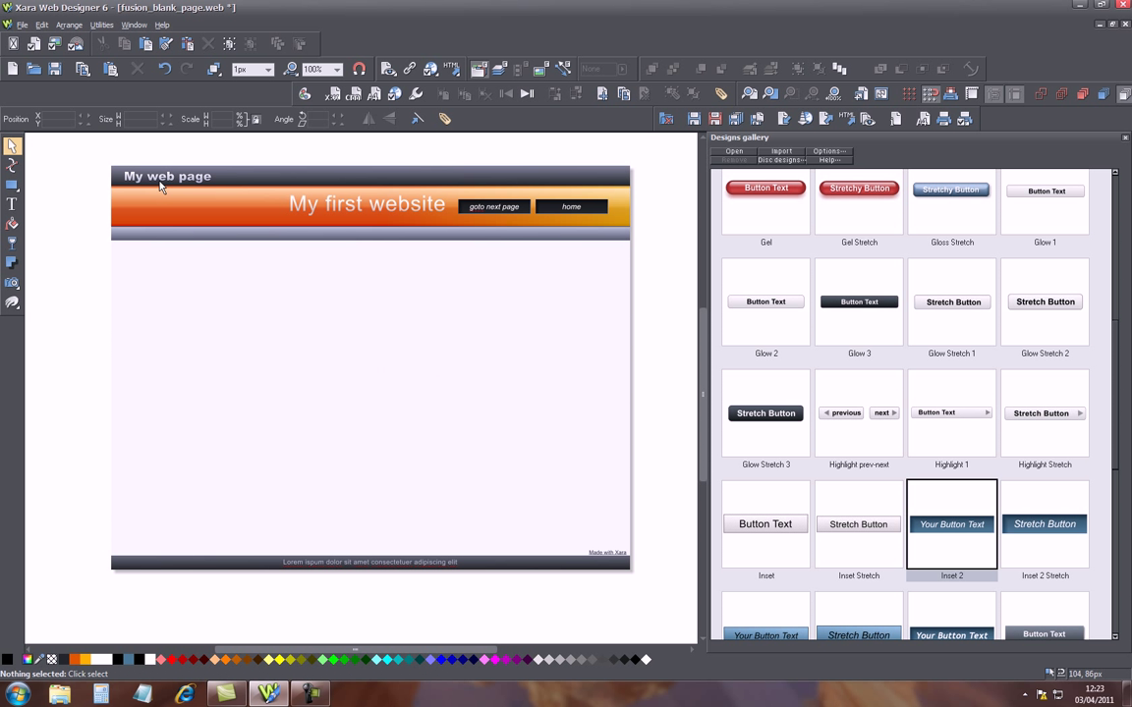
Start a file import and browse to the "swiftpain web images" folder on the desktop.
click(21, 26)
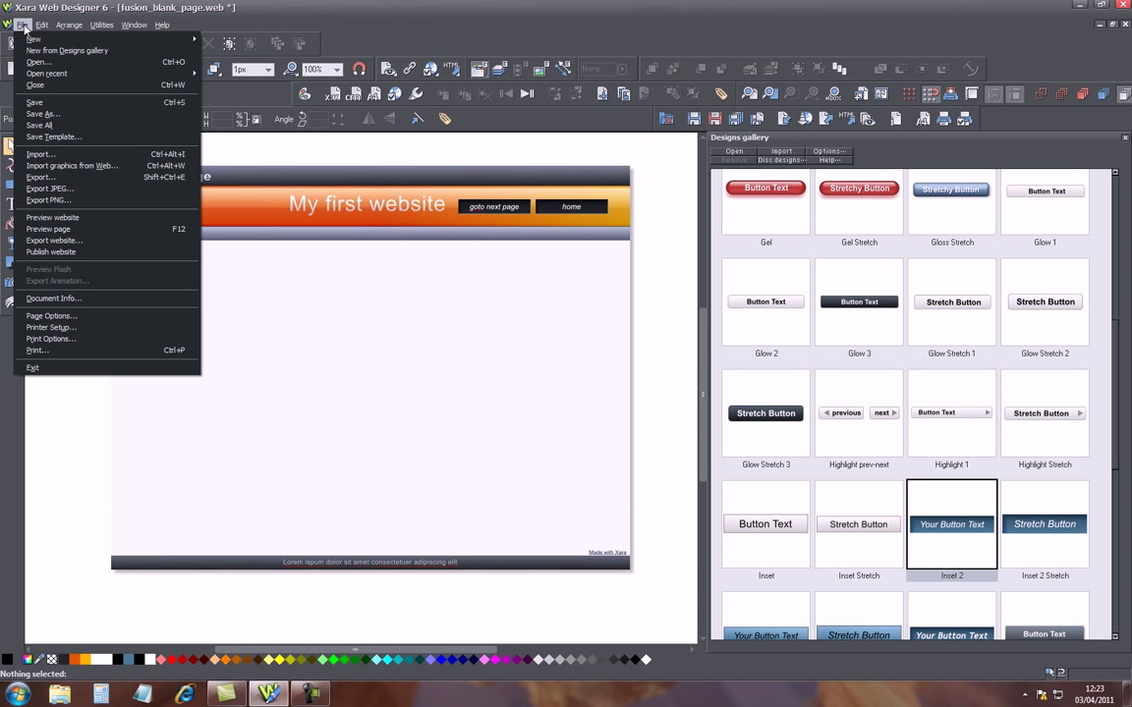
click(45, 157)
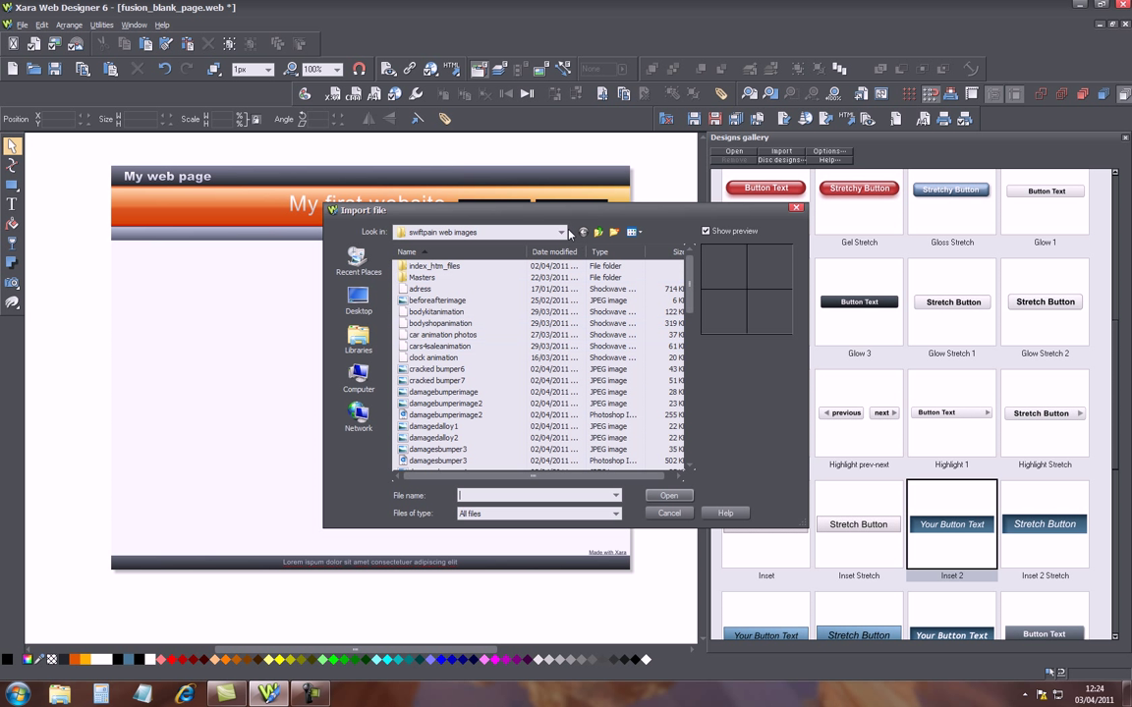
click(516, 232)
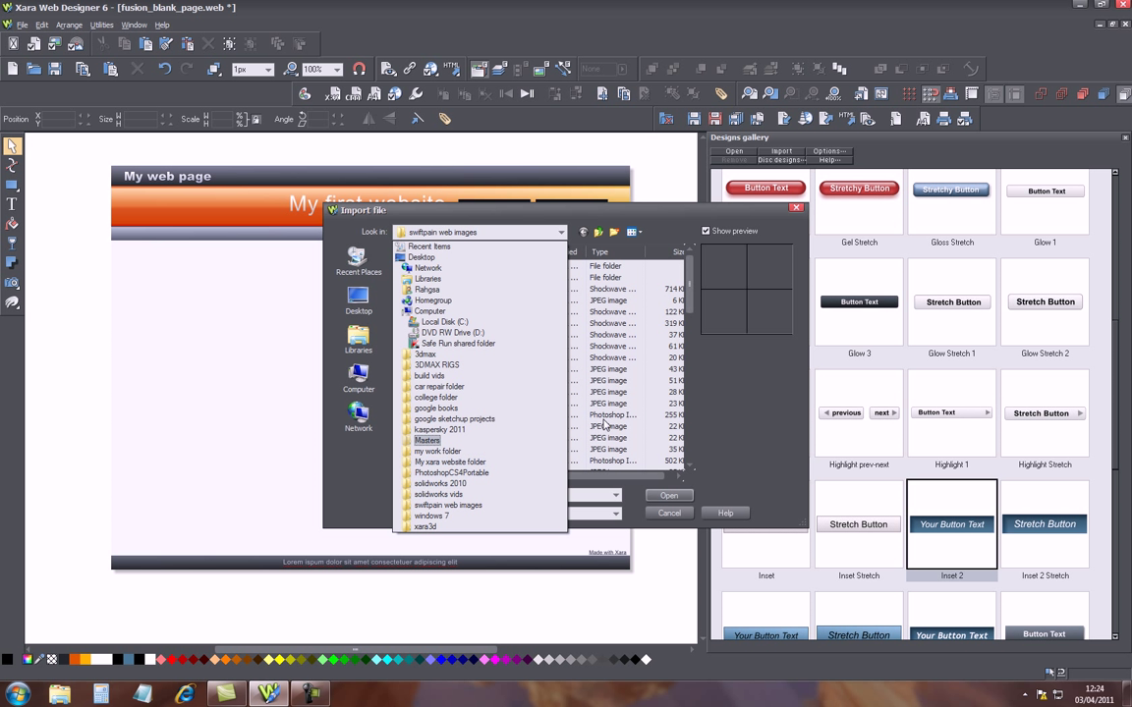
click(562, 234)
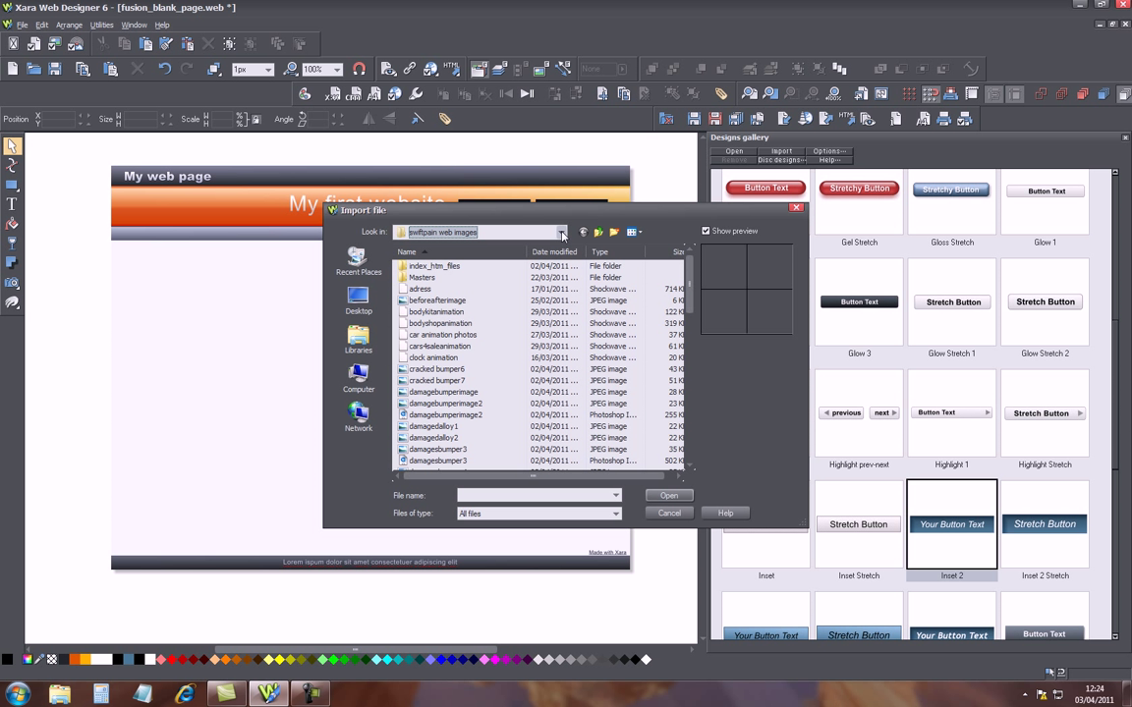
click(562, 234)
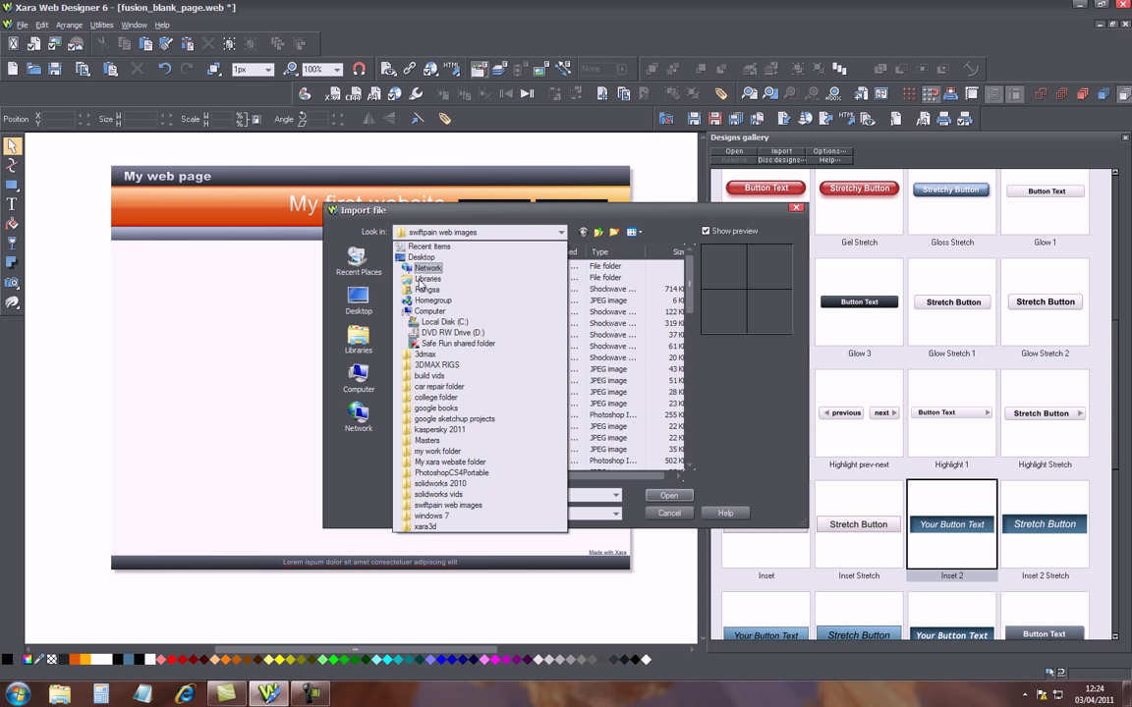
click(516, 258)
click(357, 299)
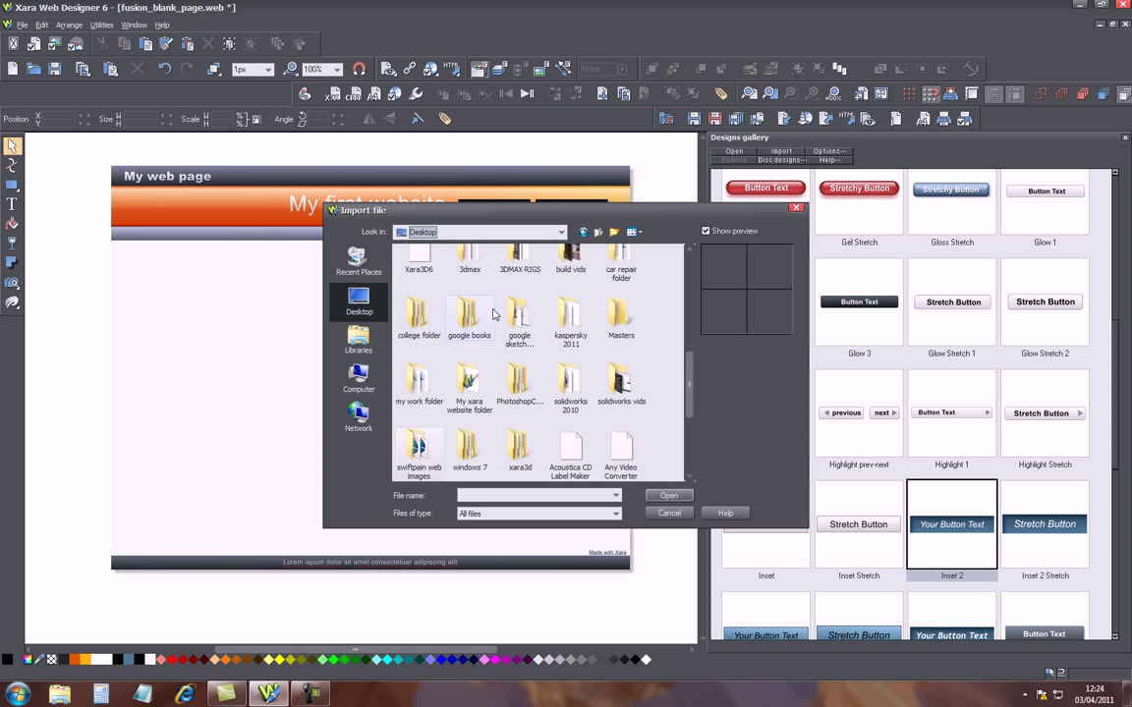
scroll(692, 369, down, 1)
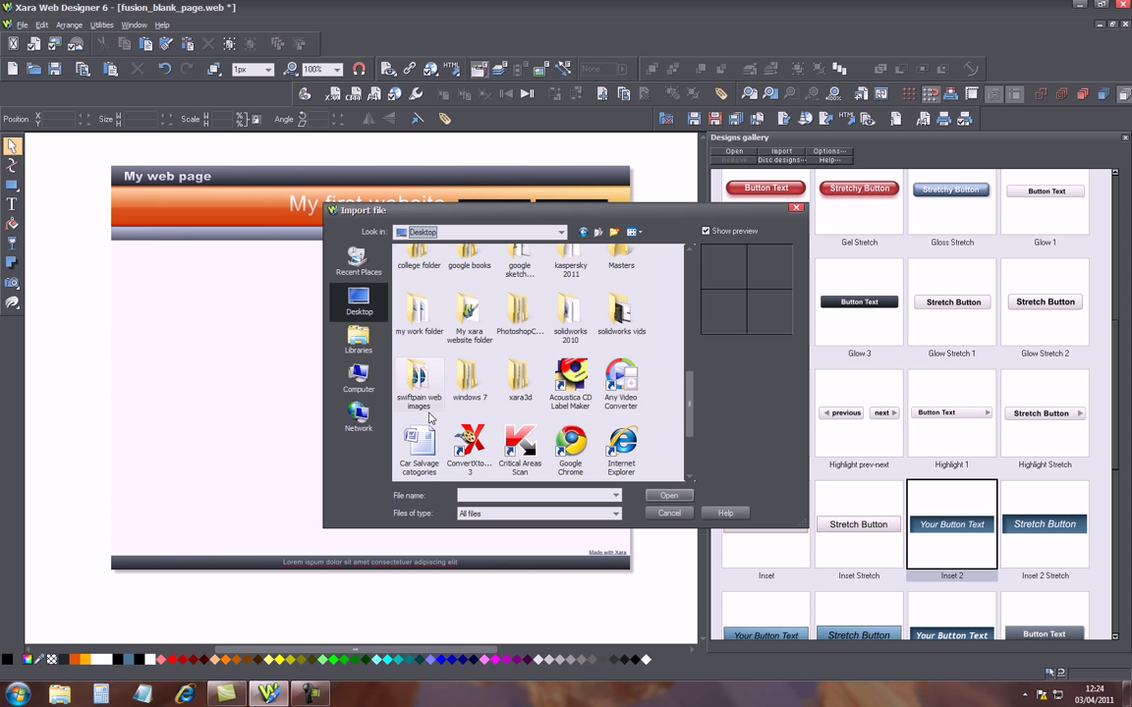
double_click(420, 391)
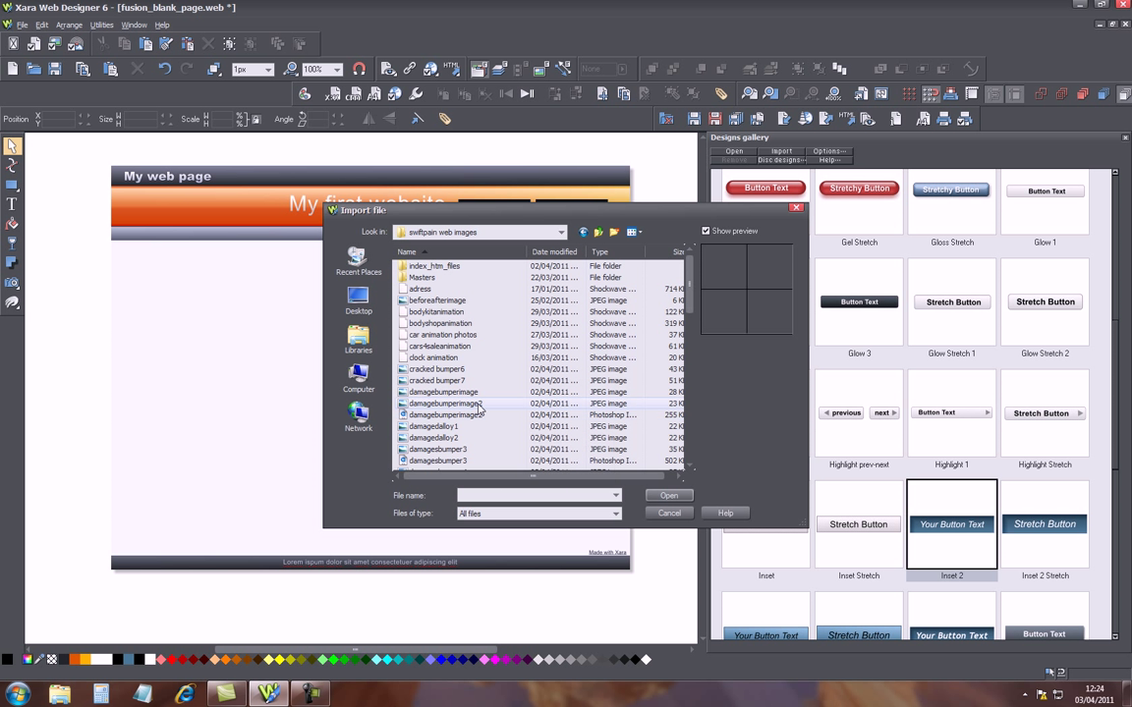
Import the JPEG photo Image001 at reduced resolution onto the page.
scroll(492, 406, down, 6)
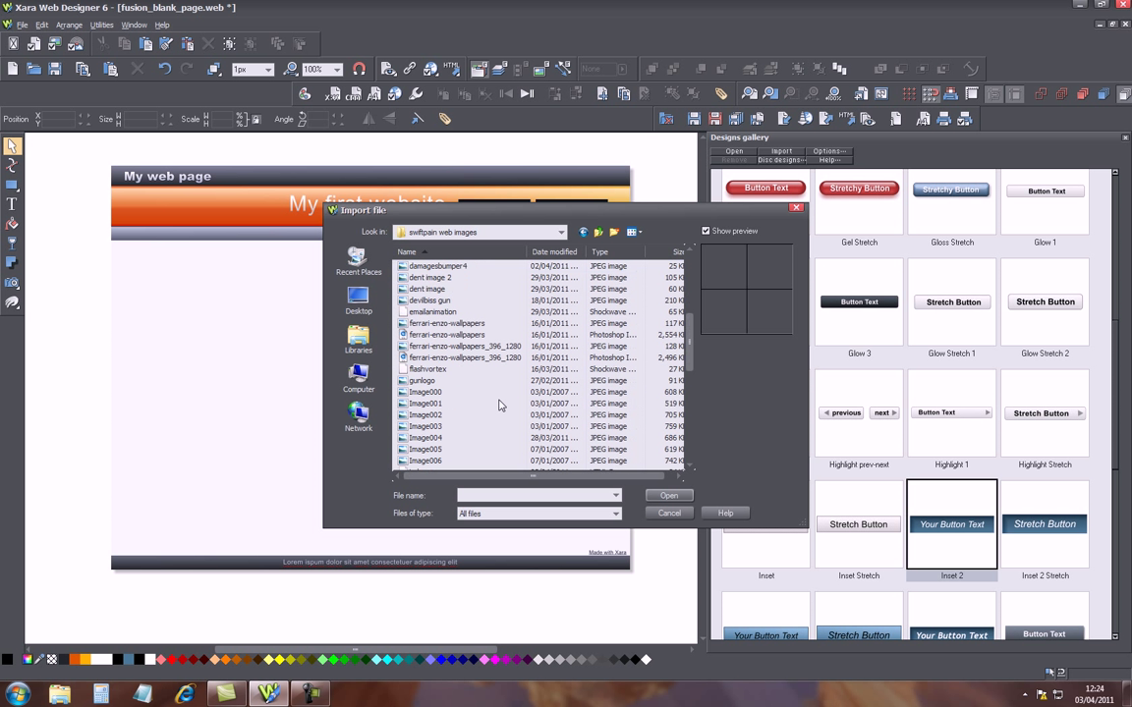
click(435, 403)
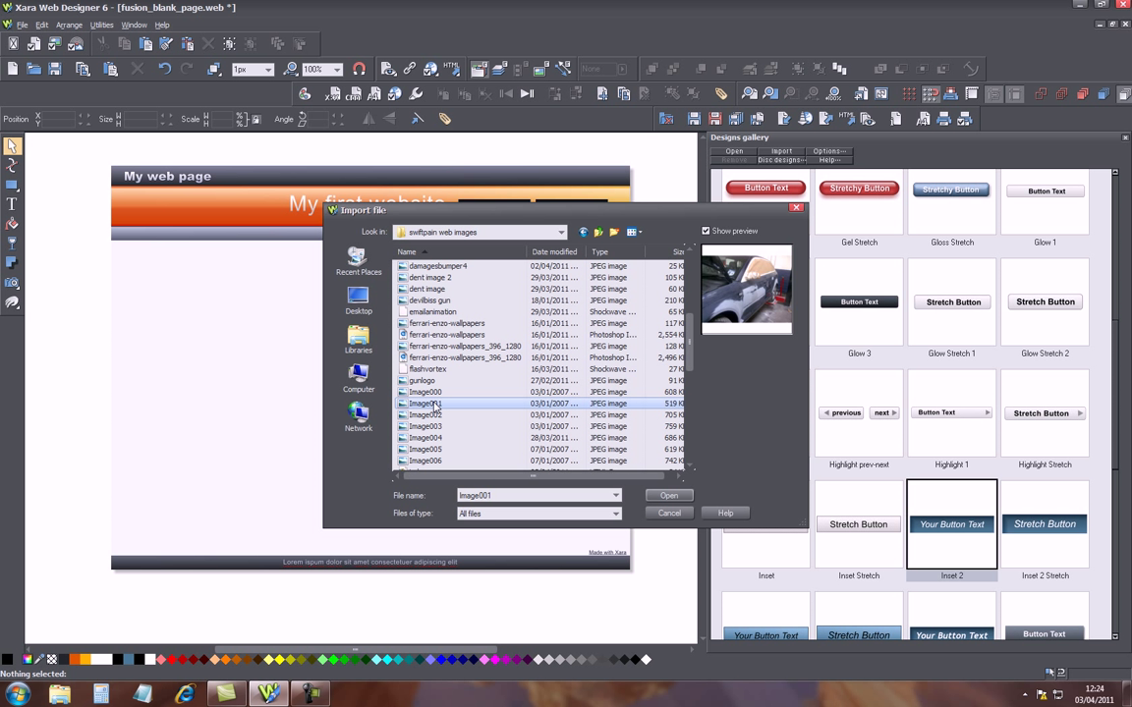
click(667, 498)
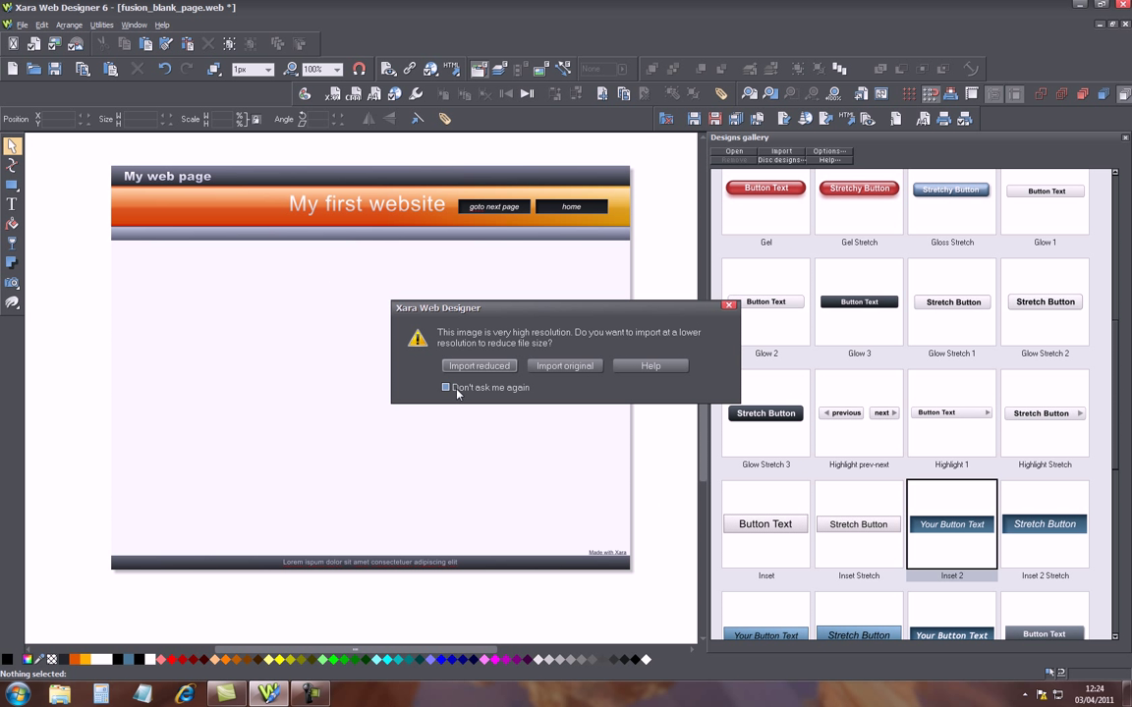
drag(576, 309, 462, 289)
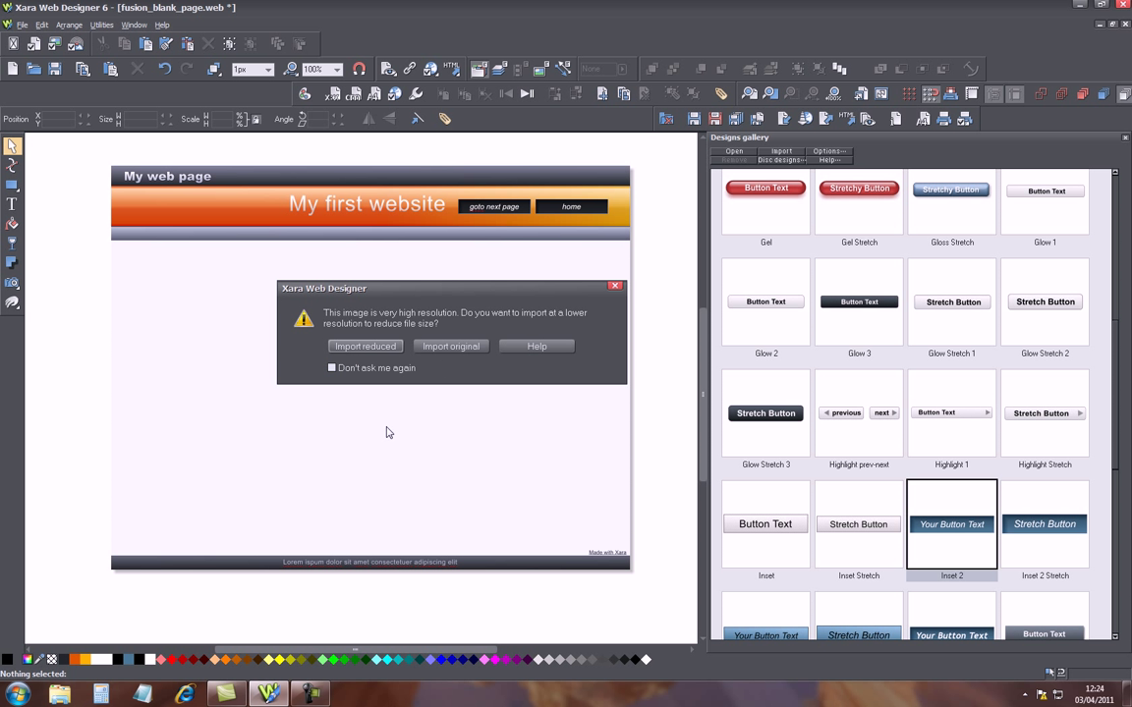
click(379, 347)
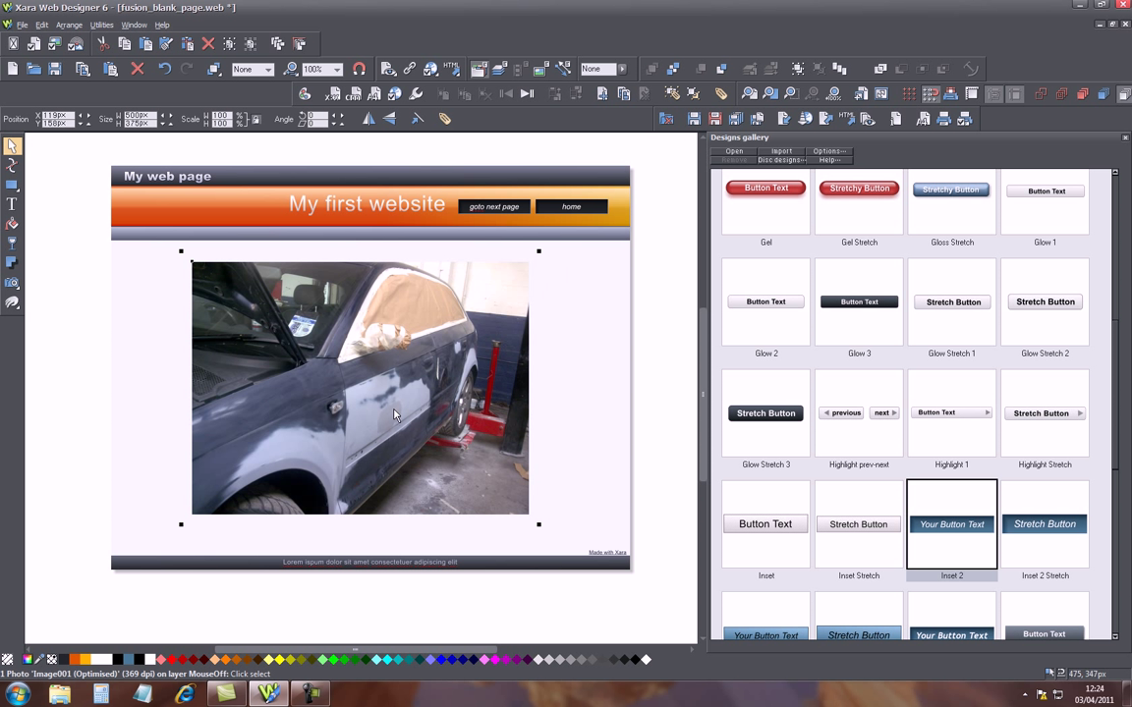
Shrink the car photo to about 159 × 119 px and place it around the middle of the page.
drag(538, 251, 423, 338)
drag(306, 461, 414, 399)
drag(529, 276, 412, 362)
drag(356, 423, 387, 398)
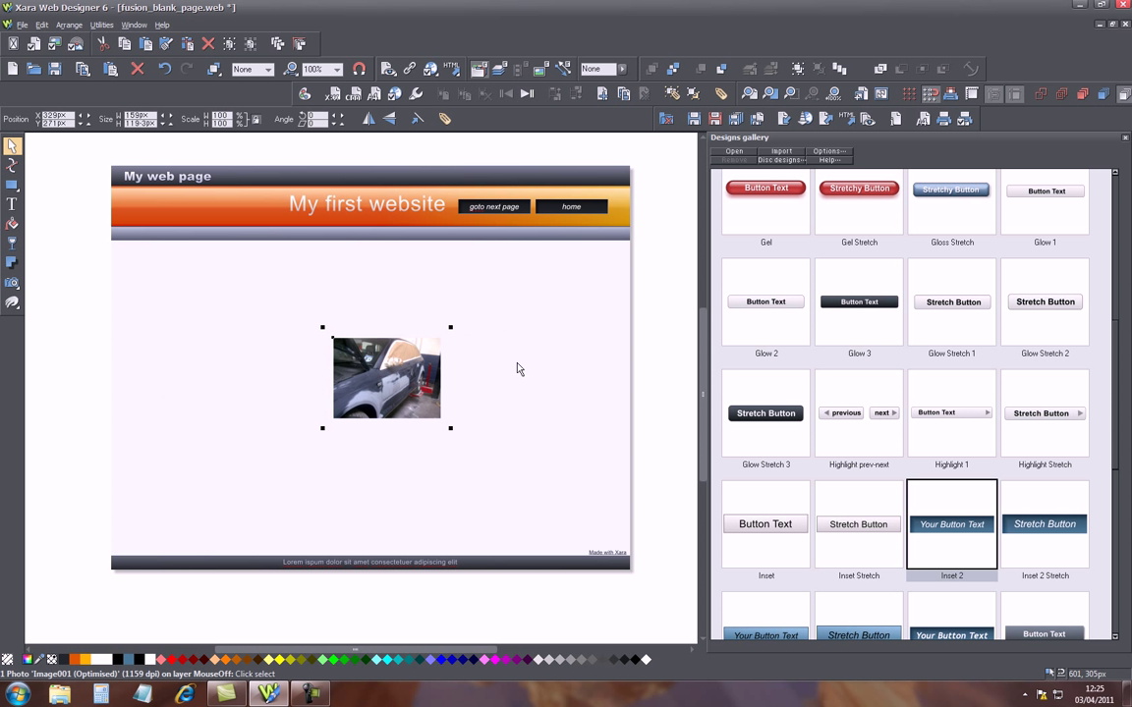
Move the car photo up to just below the header, at about X 330 px, Y 166 px.
key(Up)
key(Up)
key(Up)
key(Up)
key(Up)
key(Up)
key(Up)
key(Up)
key(Up)
key(Up)
key(Up)
key(Up)
key(Up)
key(Up)
key(Up)
key(Up)
key(Up)
key(Up)
key(Up)
key(Up)
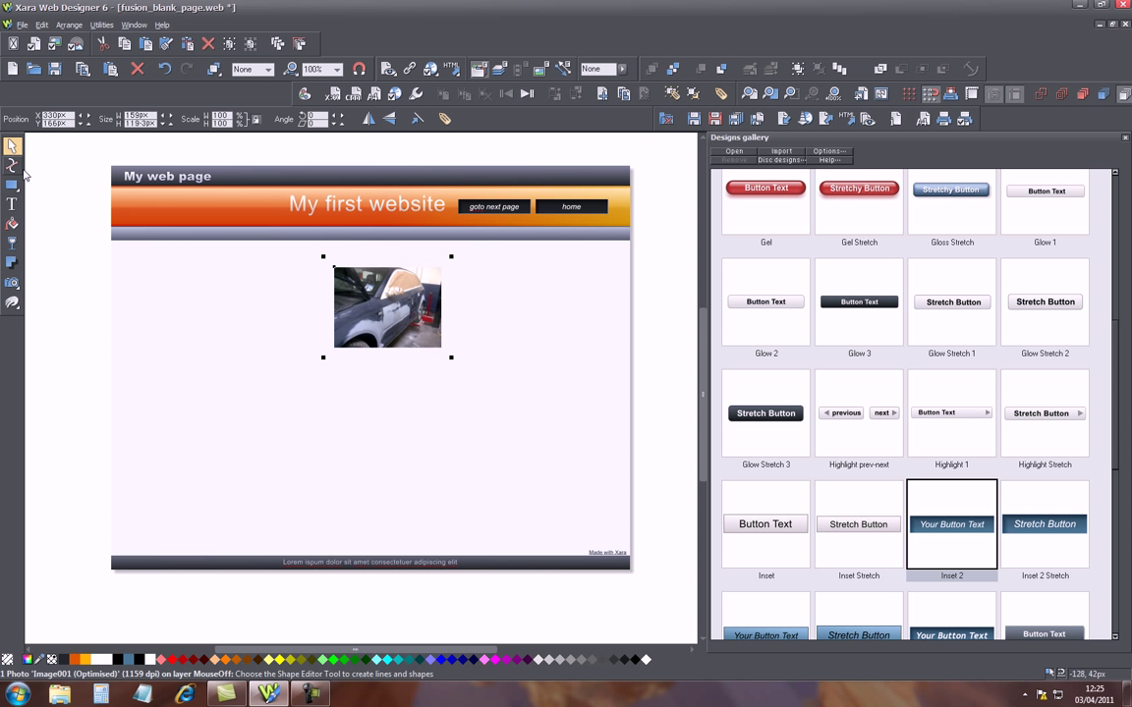
Draw a wide text area below the car photo and enter "My car is not for sale".
click(11, 205)
drag(243, 379, 543, 472)
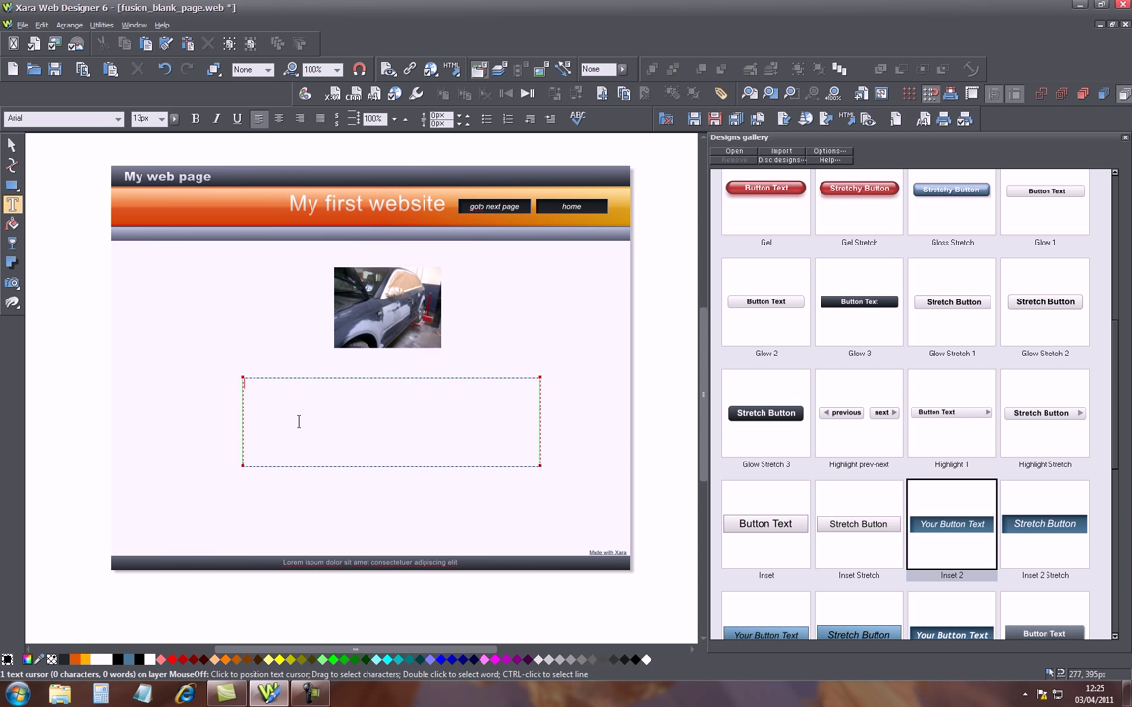
text(My)
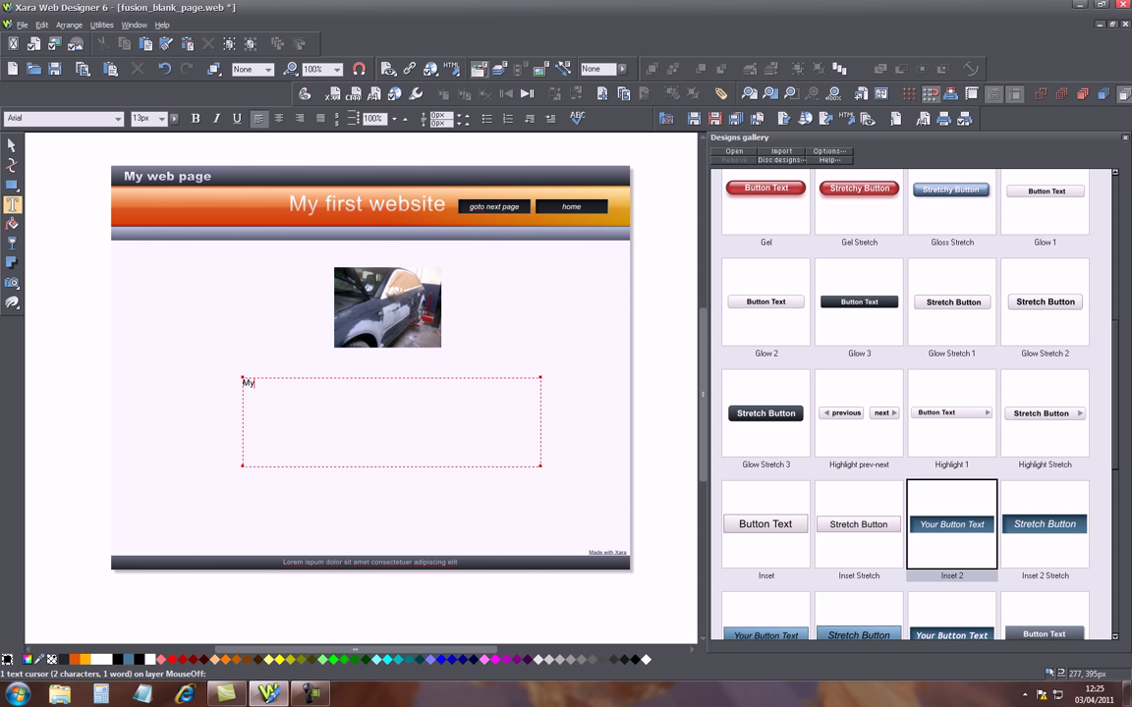
text( car is not for sale)
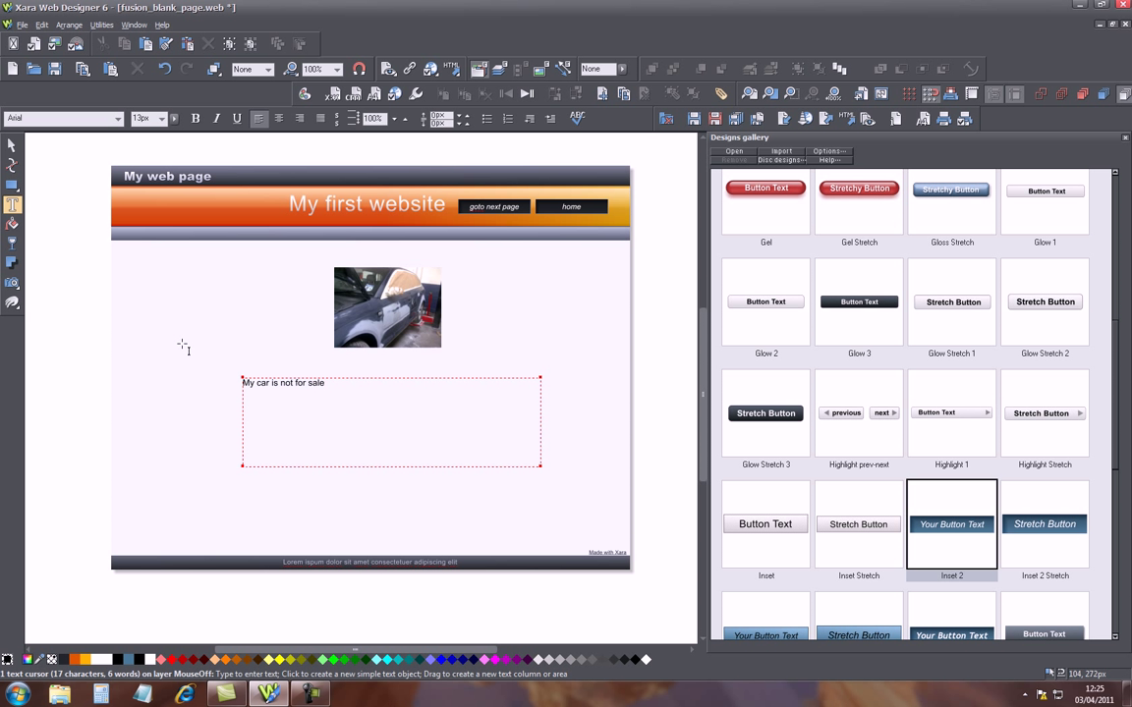
Set the "My car is not for sale" text to 36px and centre it in its text area.
drag(328, 388, 236, 383)
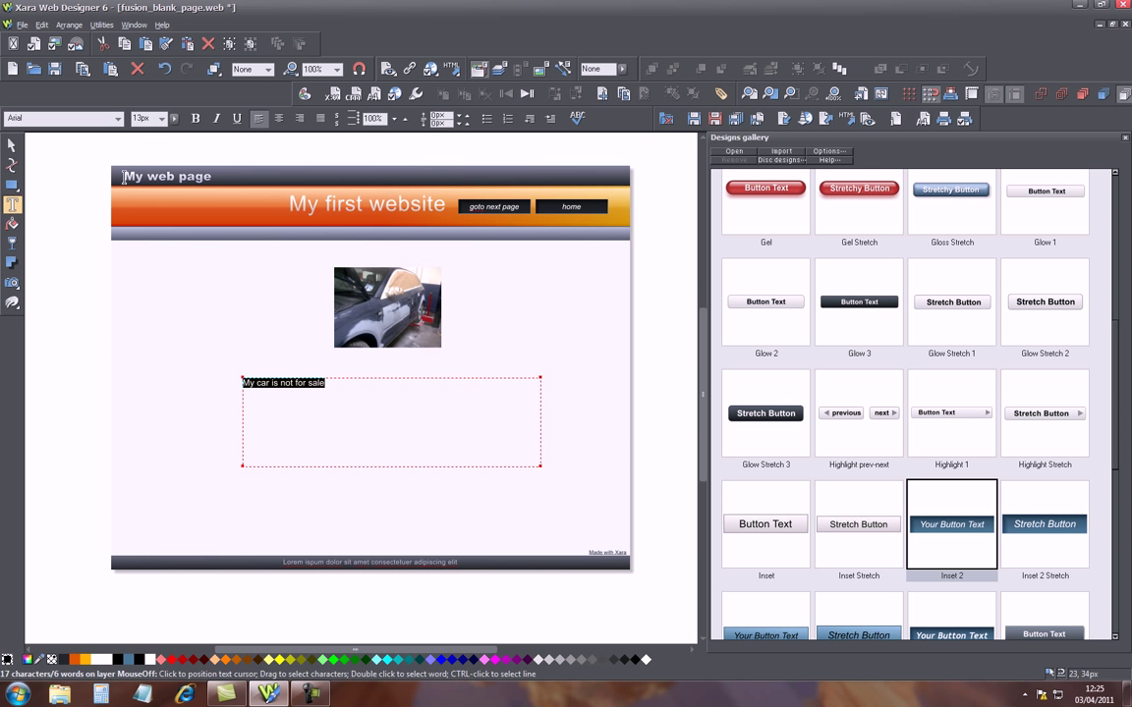
click(147, 119)
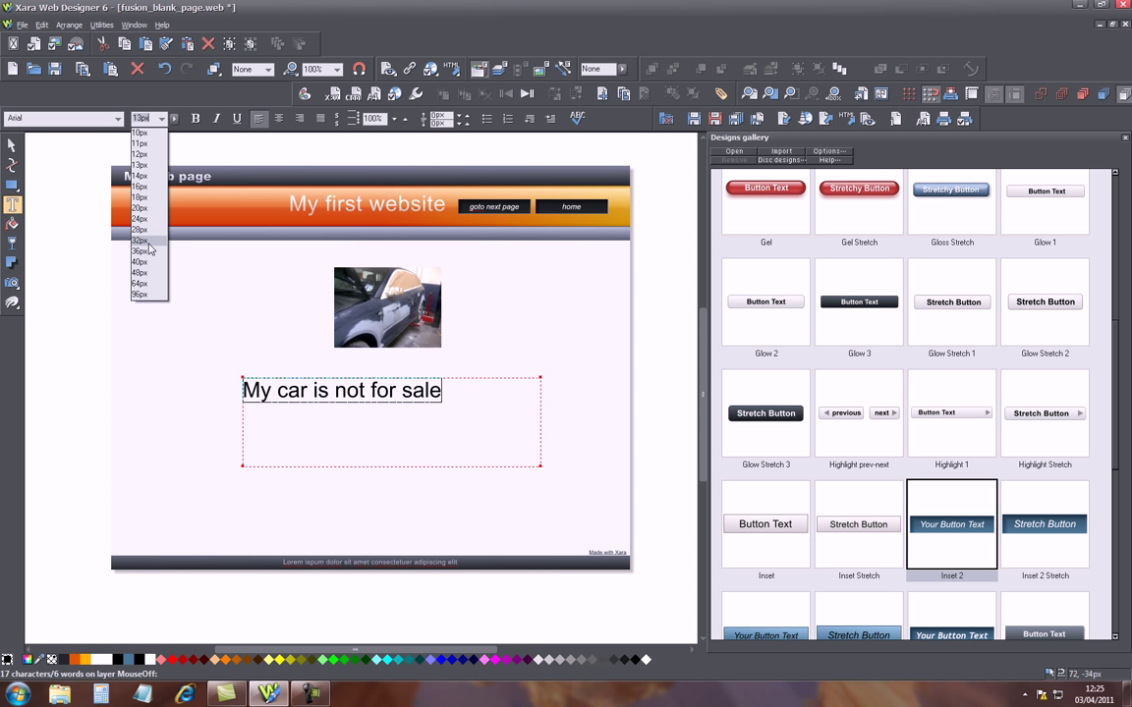
click(142, 251)
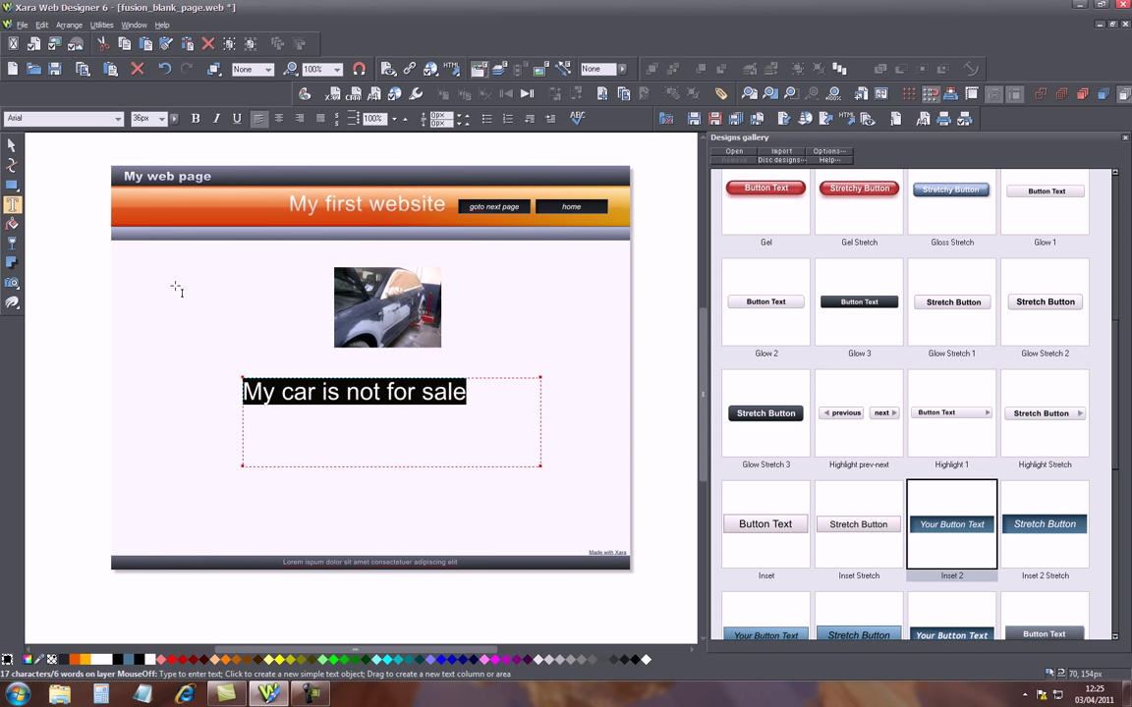
click(280, 118)
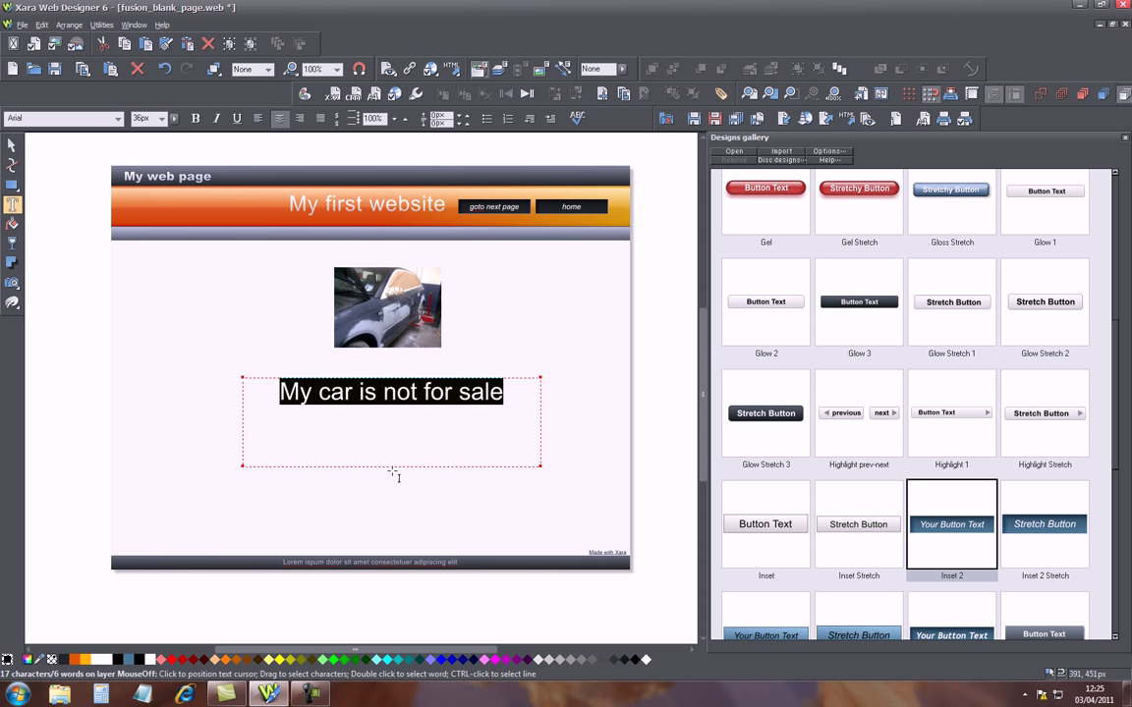
Try other positions for the car photo and its caption, ending with both on the right half of the page, caption directly beneath.
click(393, 474)
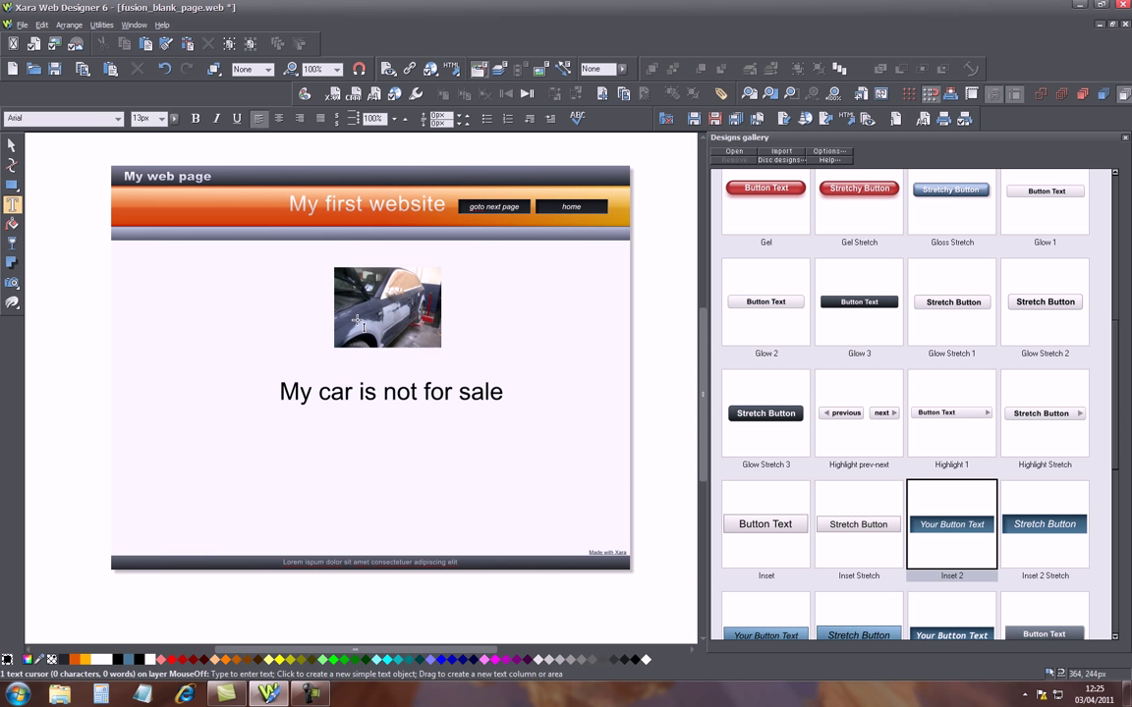
click(12, 145)
mouse_move(378, 327)
mouse_down()
mouse_move(362, 328)
mouse_move(429, 351)
mouse_move(255, 444)
mouse_move(429, 364)
mouse_move(397, 332)
mouse_up()
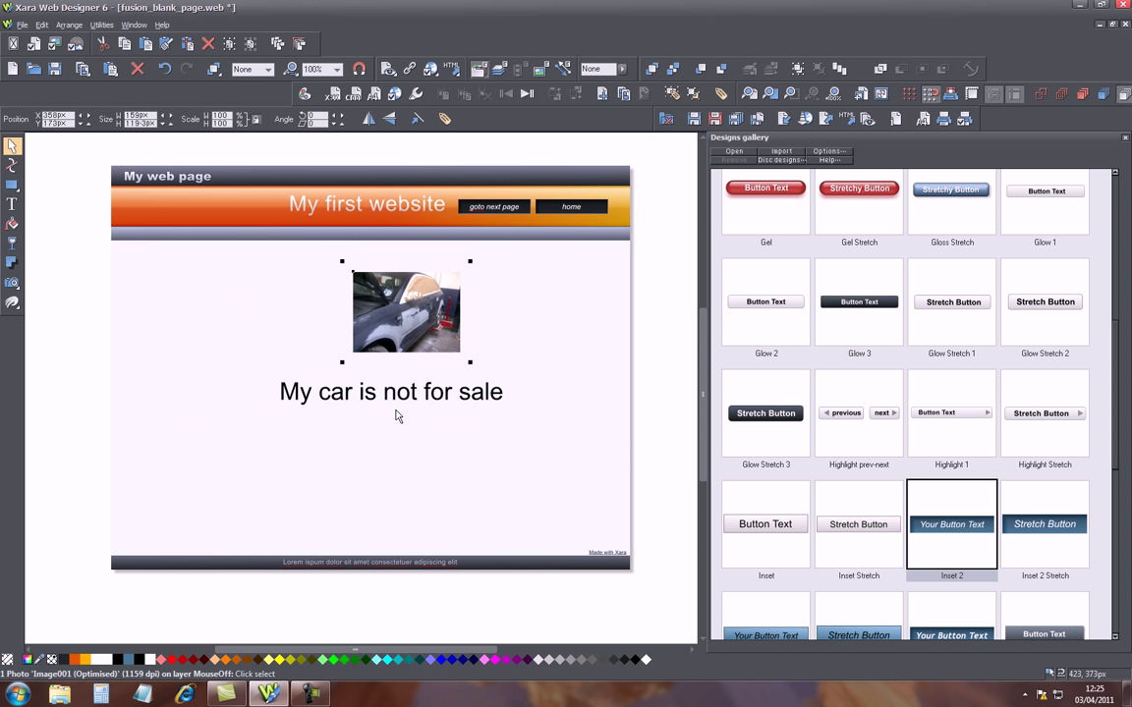
drag(397, 416, 306, 457)
drag(393, 324, 273, 327)
drag(275, 411, 273, 297)
drag(336, 364, 520, 439)
drag(294, 319, 473, 346)
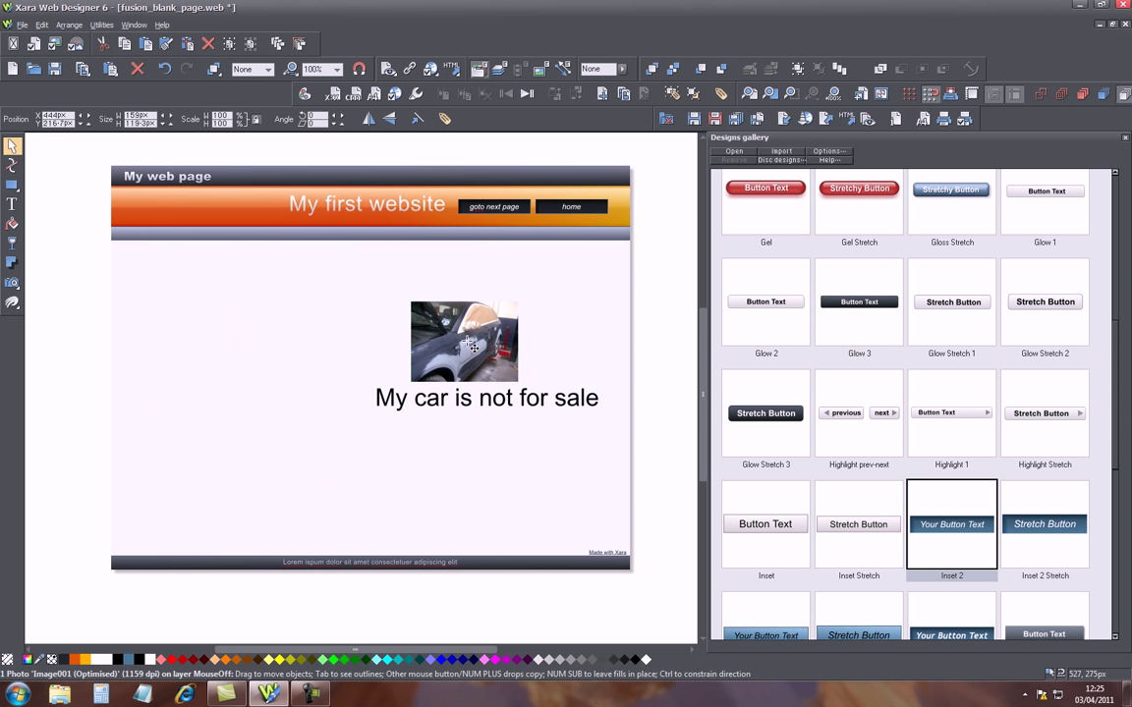
Move the "My car is not for sale" caption to the lower middle of the page and the car photo above it, at about X 331 px, Y 209 px.
drag(470, 397, 384, 443)
drag(433, 360, 356, 352)
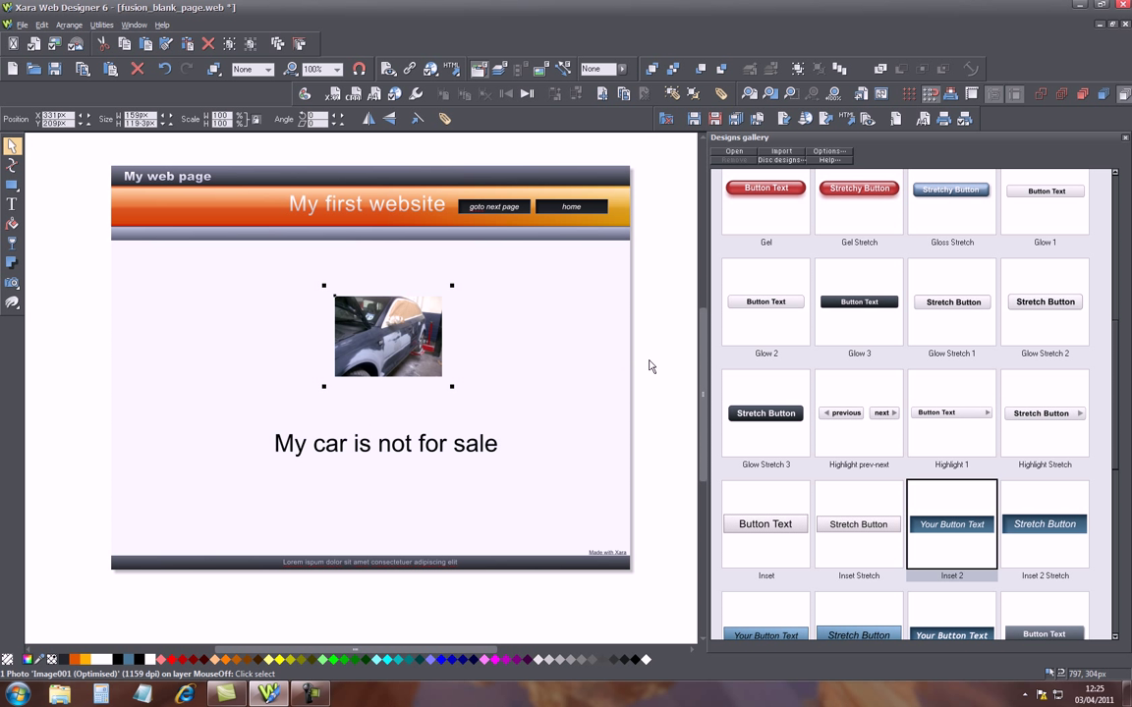
click(599, 383)
Insert a duplicate of the current page as the website's second page.
scroll(508, 471, down, 3)
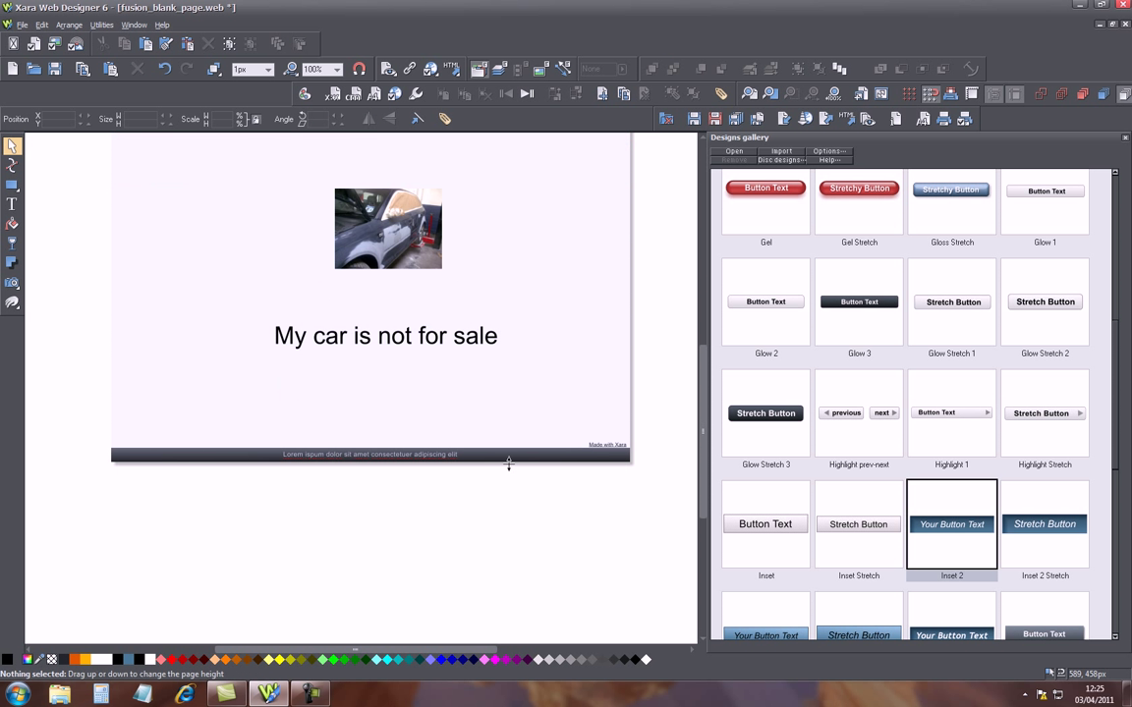
scroll(509, 470, up, 4)
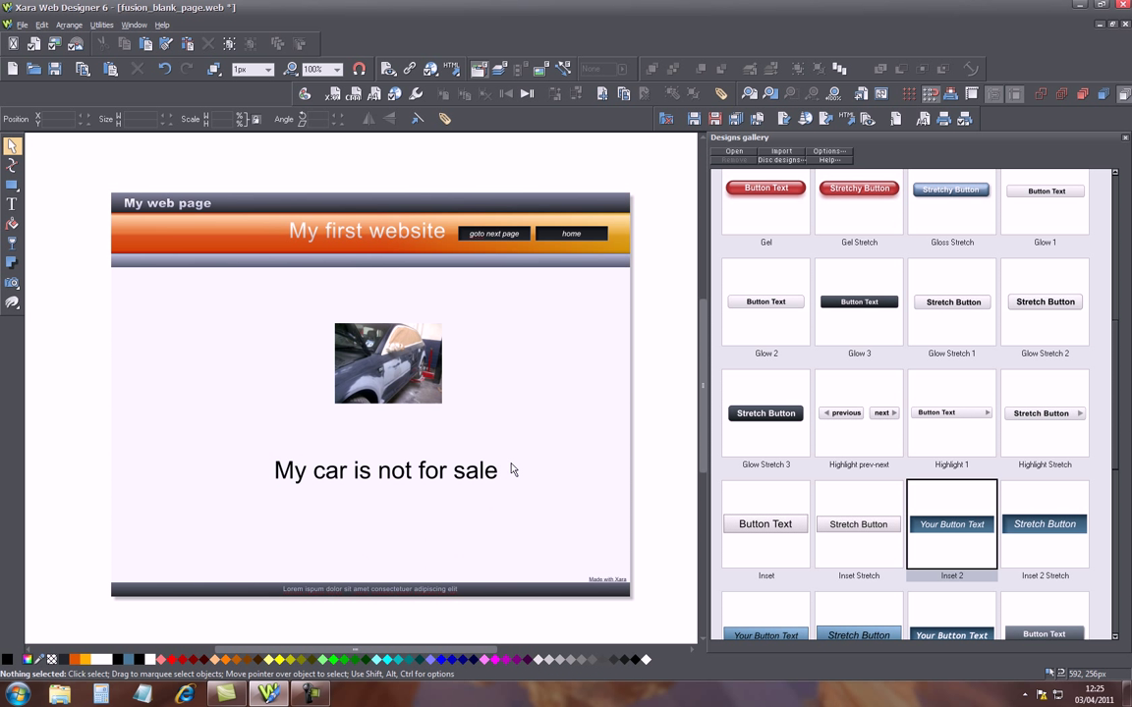
scroll(511, 471, down, 1)
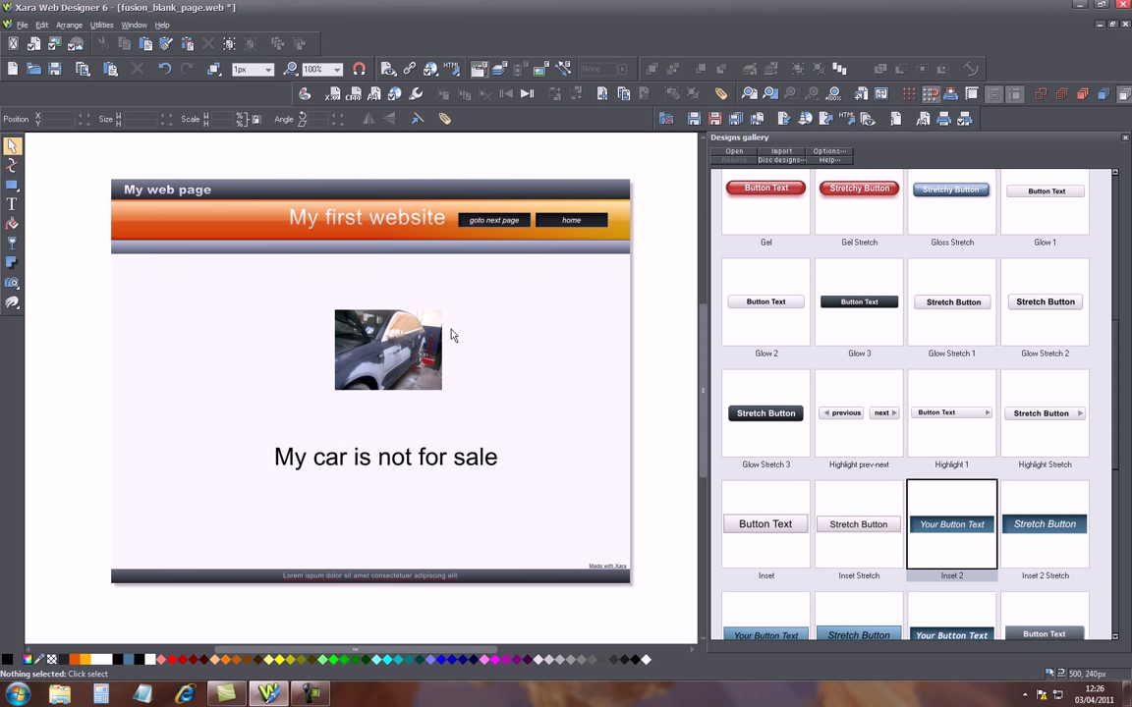
scroll(450, 331, down, 1)
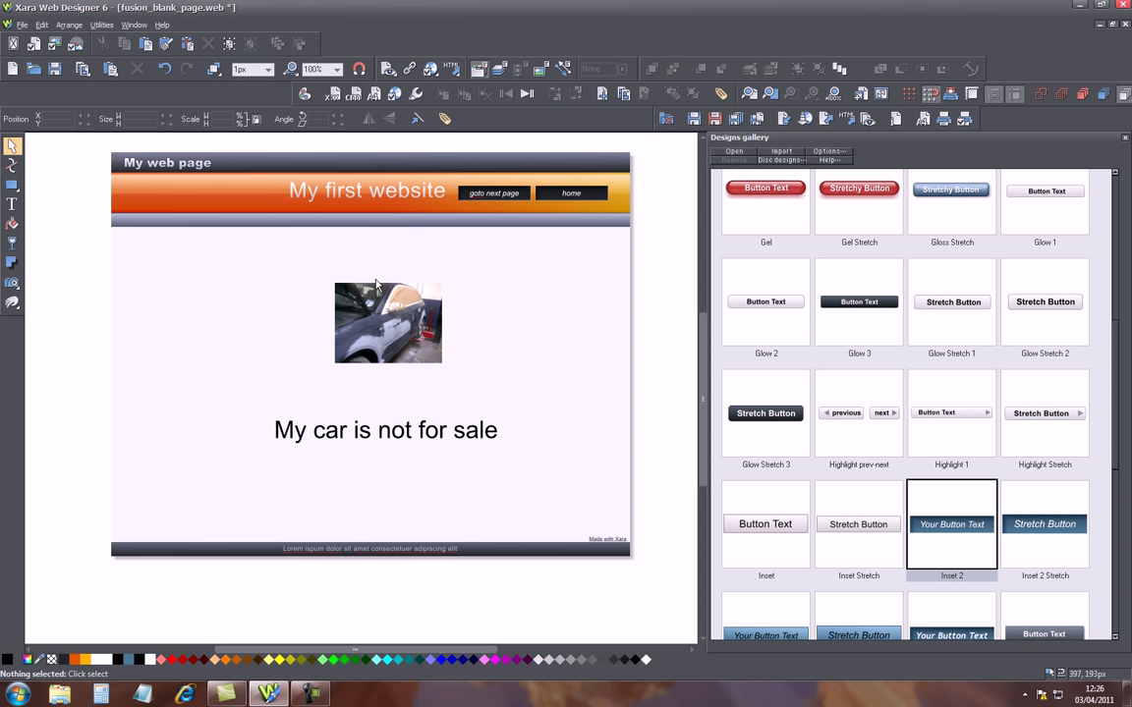
scroll(519, 546, up, 1)
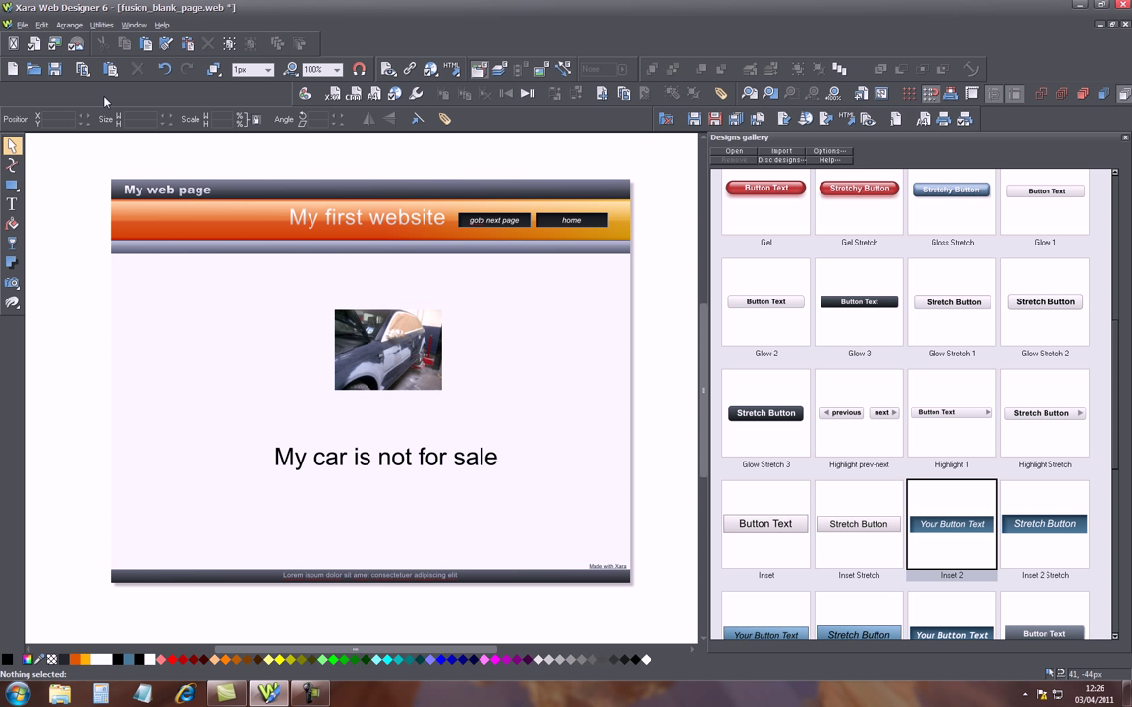
mouse_move(84, 73)
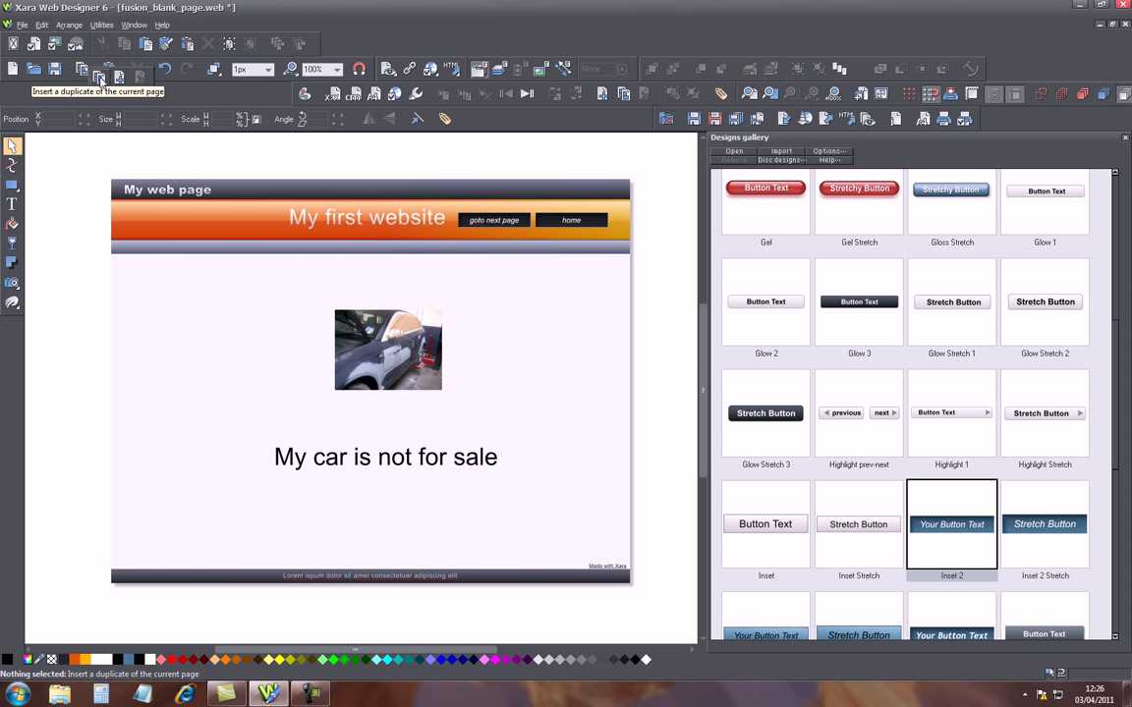
click(99, 78)
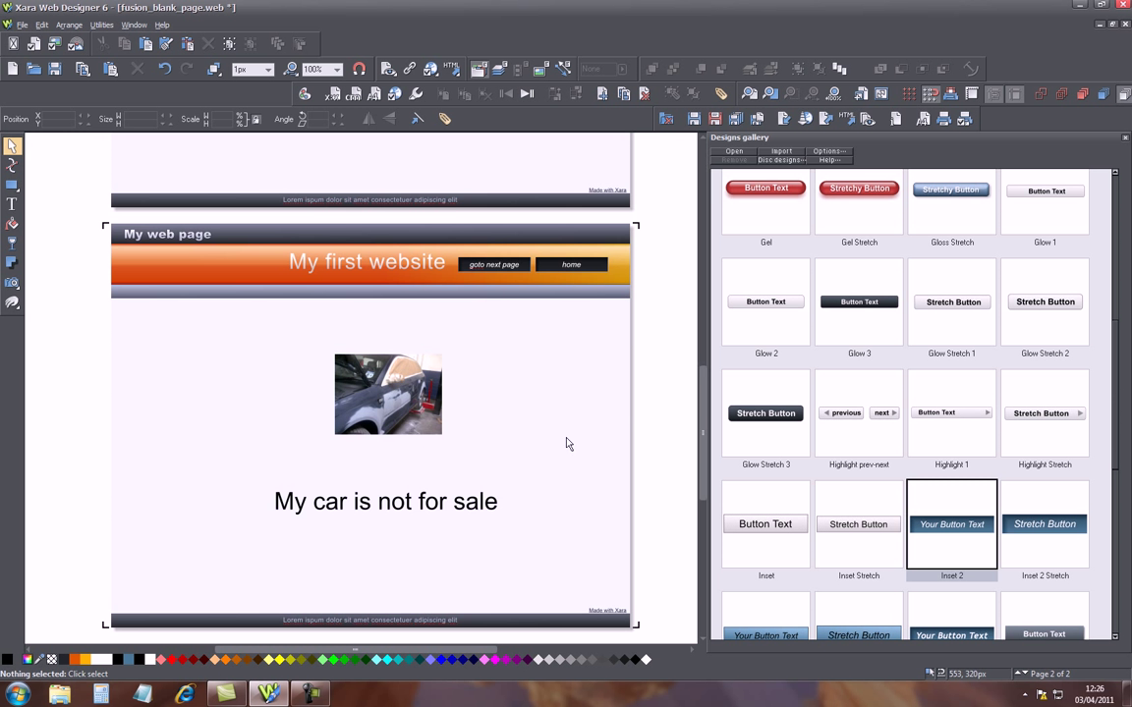
Select the "goto next page" button in the header of the first page.
scroll(579, 444, up, 2)
drag(703, 403, 688, 330)
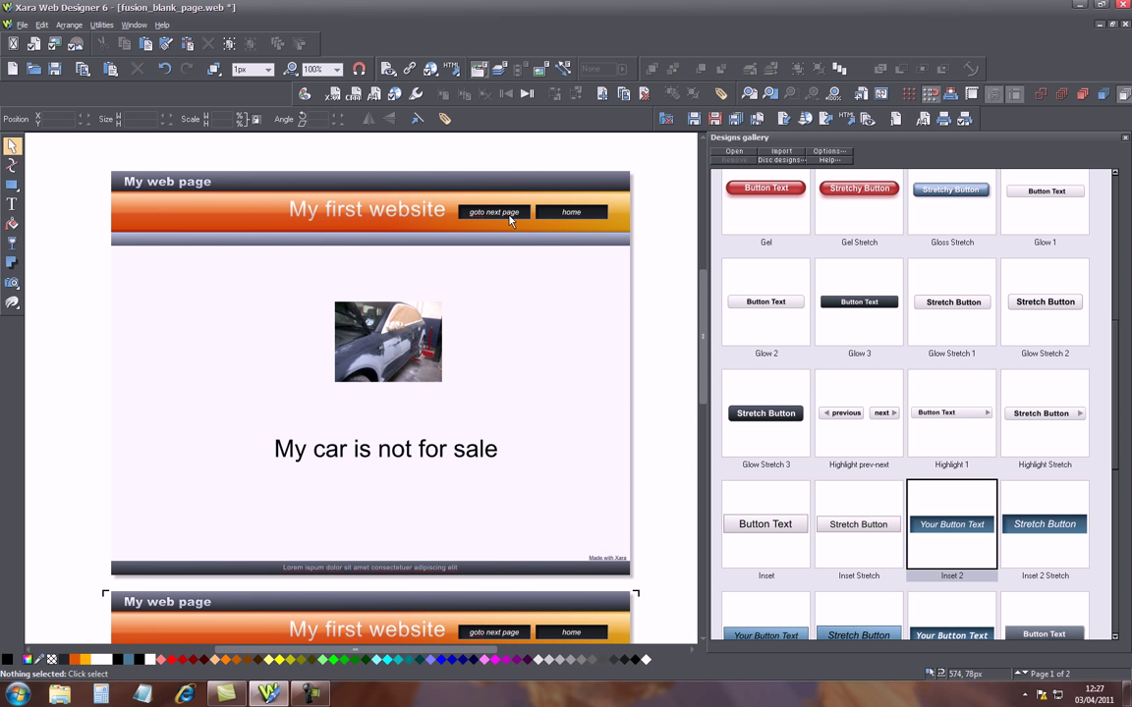
scroll(531, 343, down, 3)
scroll(553, 470, down, 2)
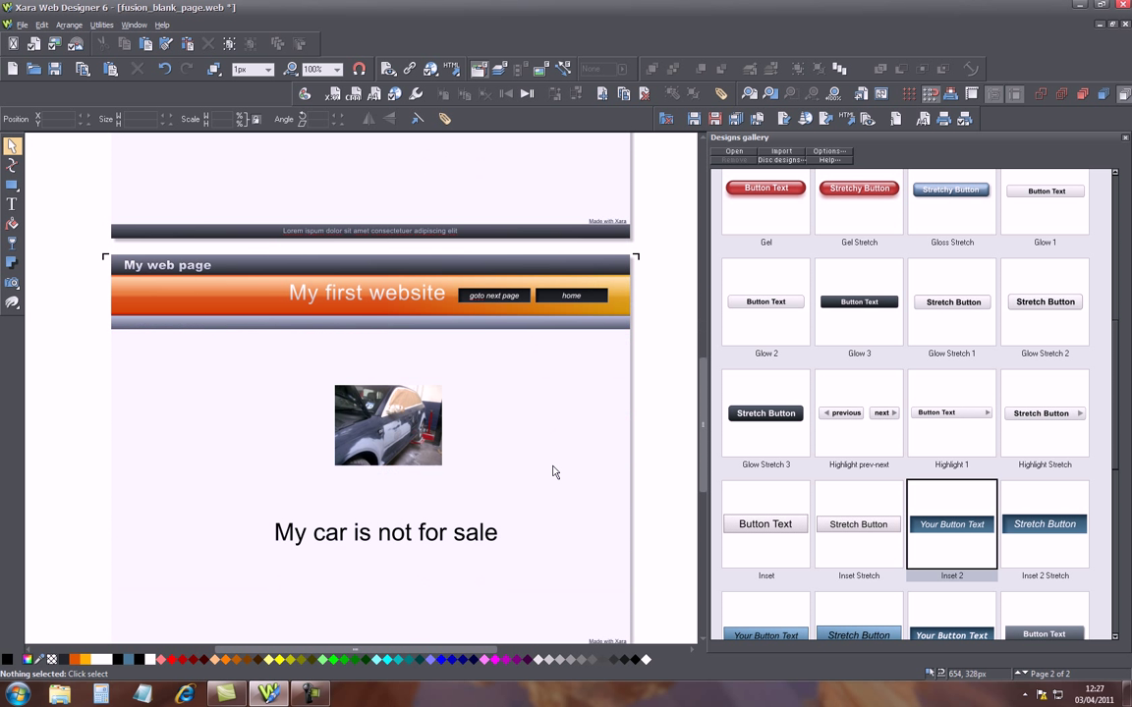
scroll(556, 434, down, 1)
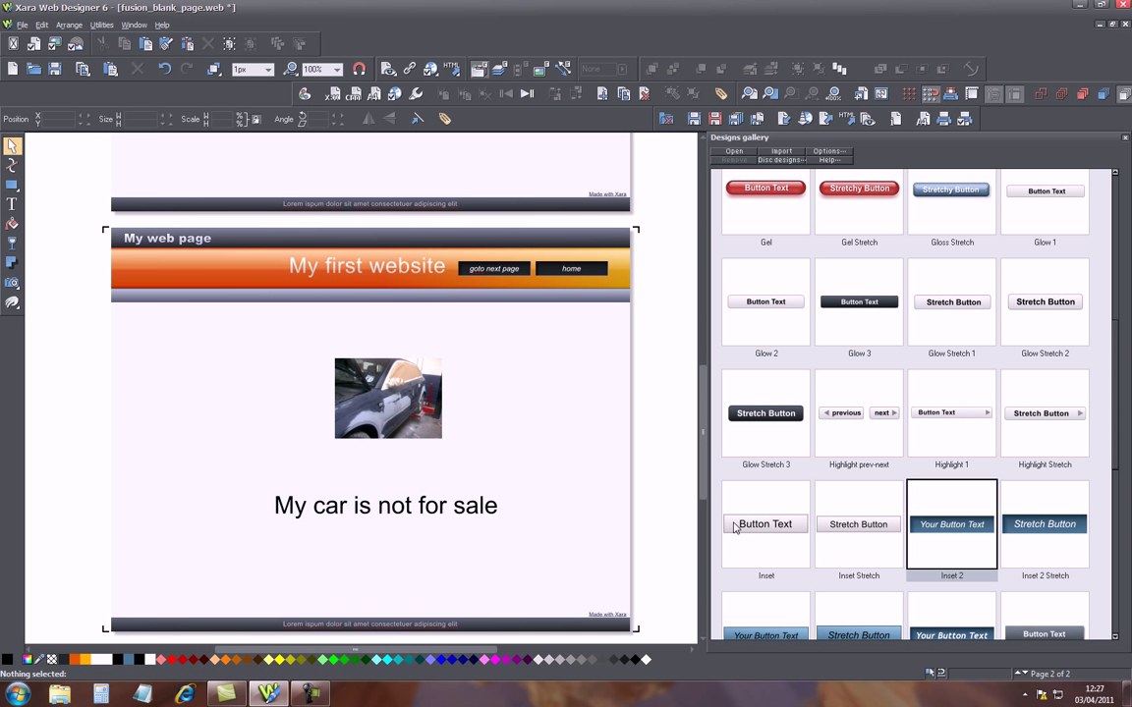
scroll(580, 402, up, 1)
scroll(626, 442, down, 1)
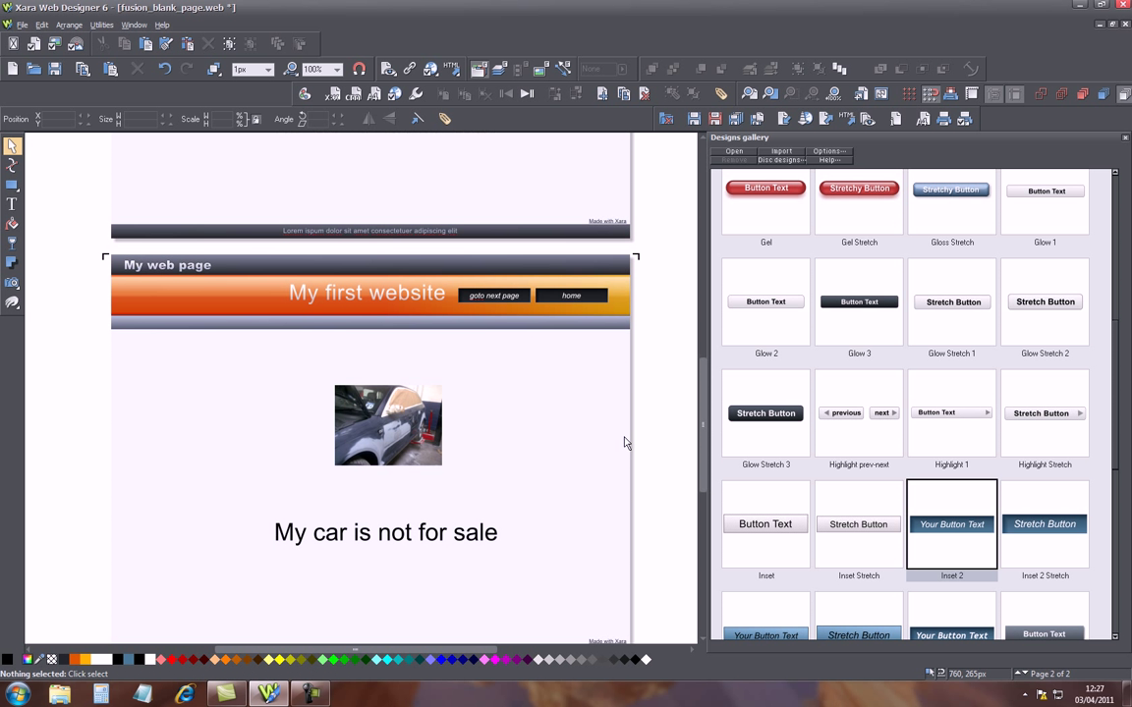
scroll(614, 422, up, 7)
scroll(551, 354, up, 3)
scroll(571, 362, down, 1)
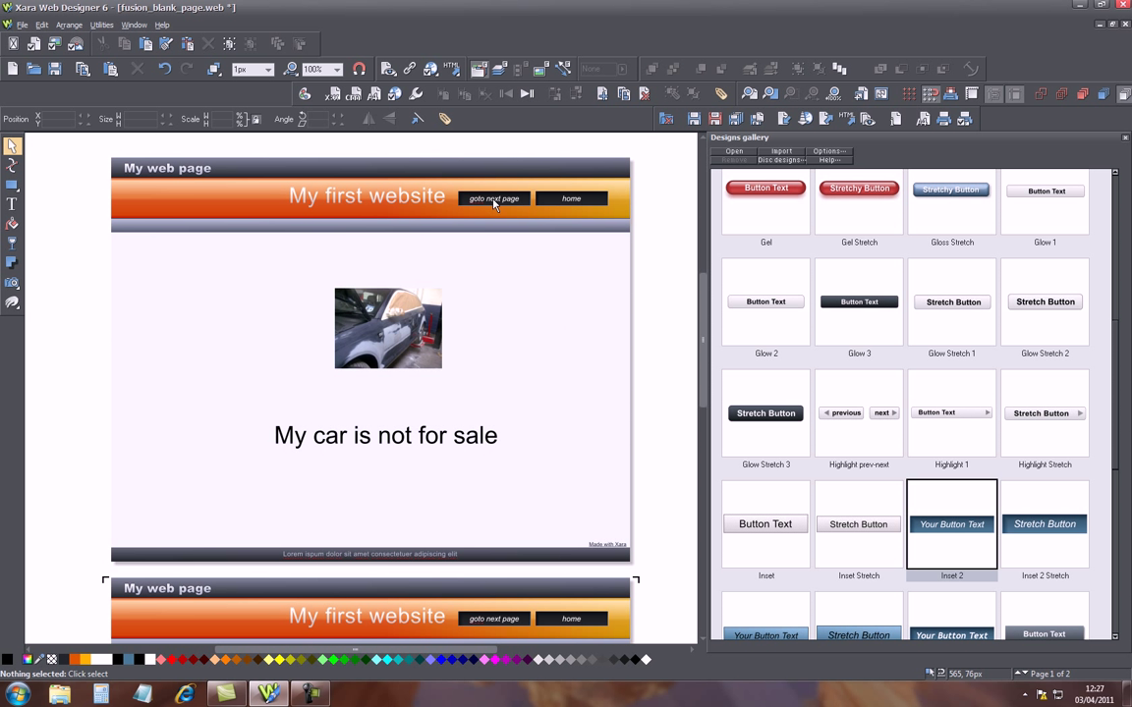
click(499, 204)
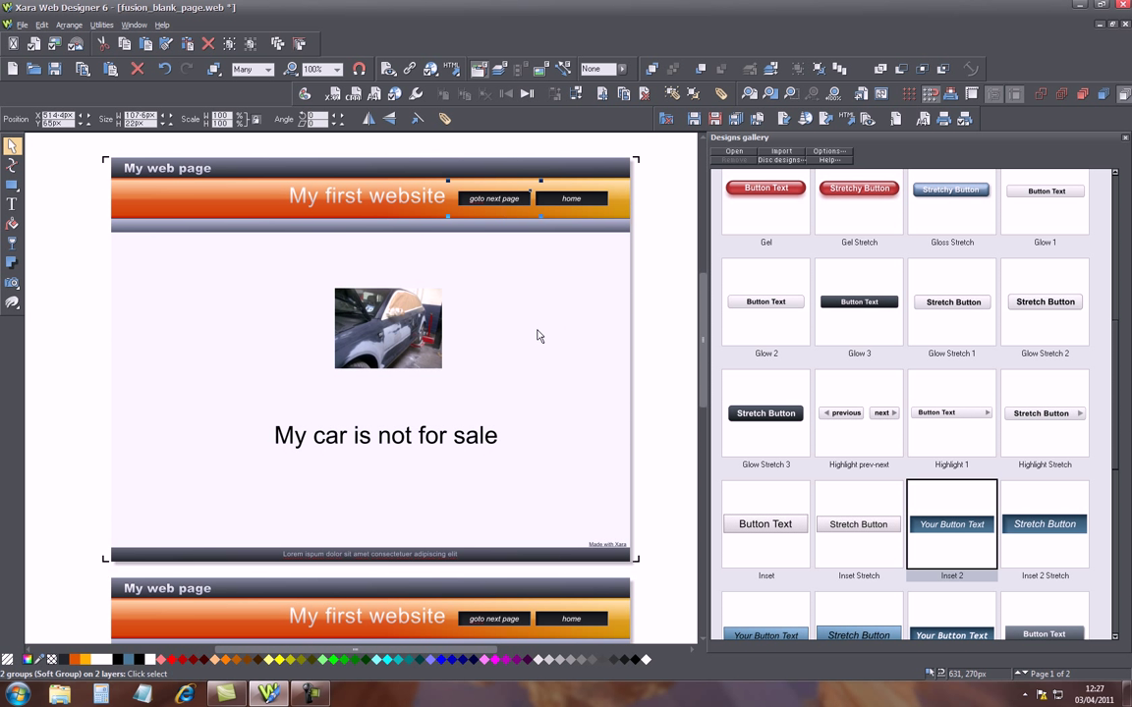